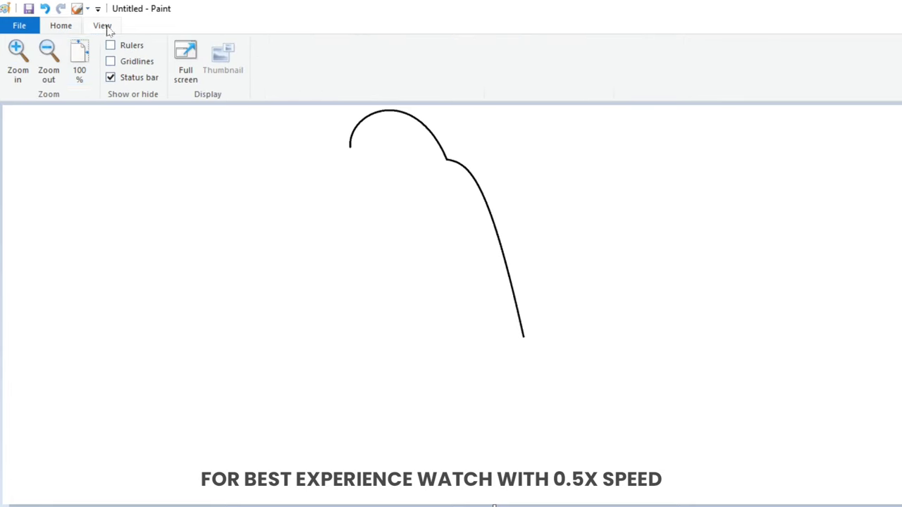
Draw the parrot's hooked upper beak and small lower beak with curves, starting from the front end of the head outline
left_click(19, 60)
left_click_drag(265, 504, 450, 504)
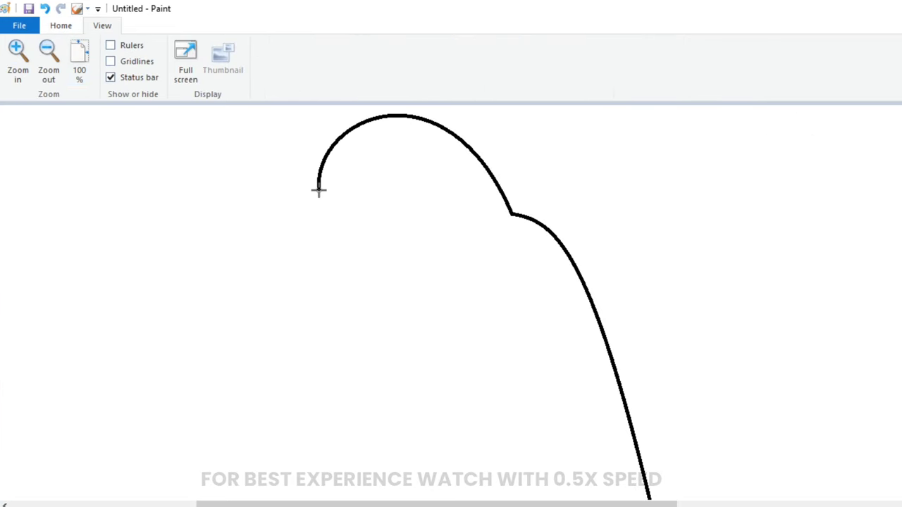
left_click_drag(318, 189, 346, 258)
left_click_drag(344, 253, 314, 242)
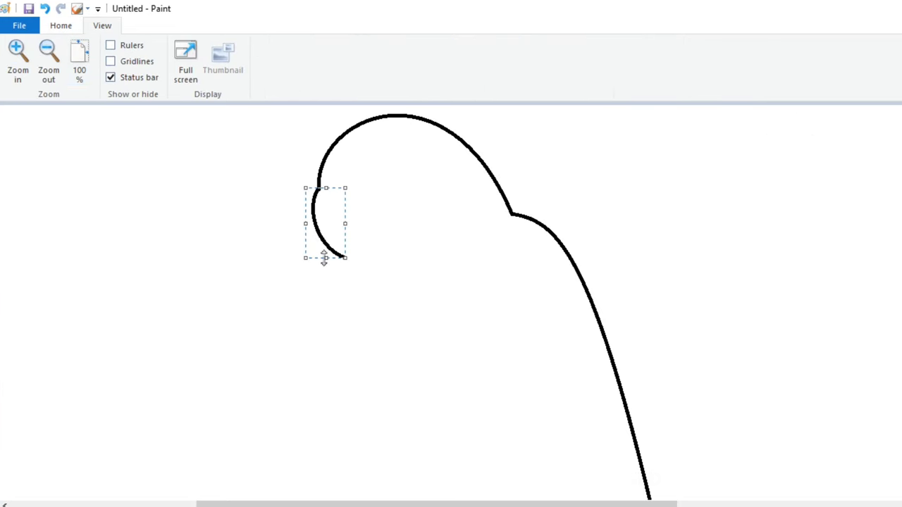
left_click(385, 215)
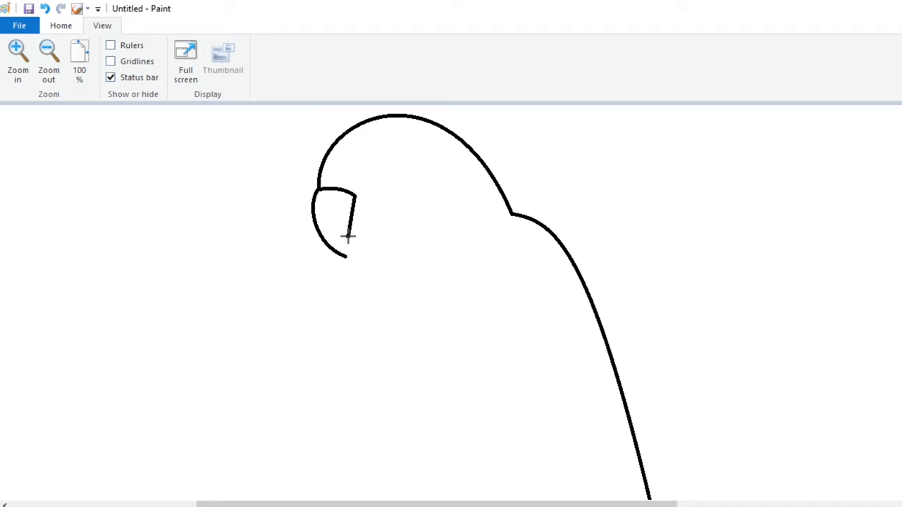
left_click_drag(350, 200, 360, 218)
scroll(512, 254, "down", 1)
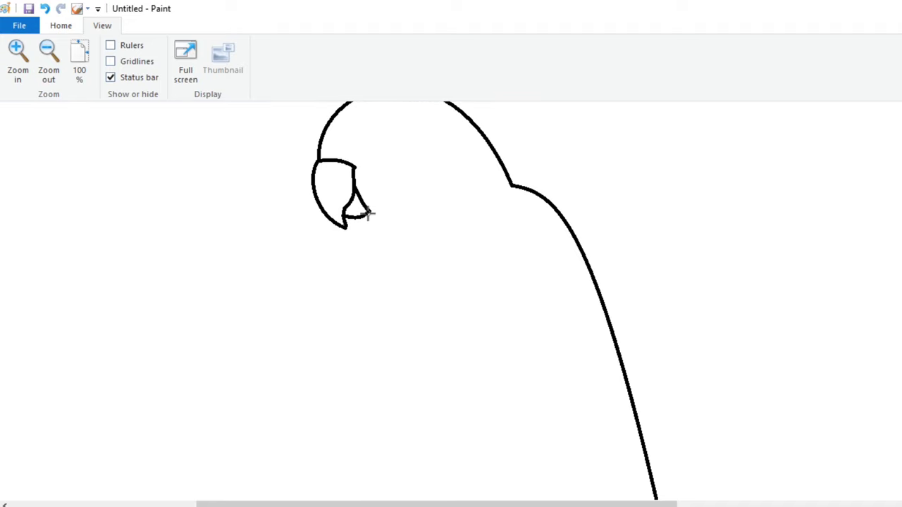
Draw two bowed curves from the lower beak down to a shared point, forming a slim crescent for the breast
left_click_drag(367, 212, 434, 429)
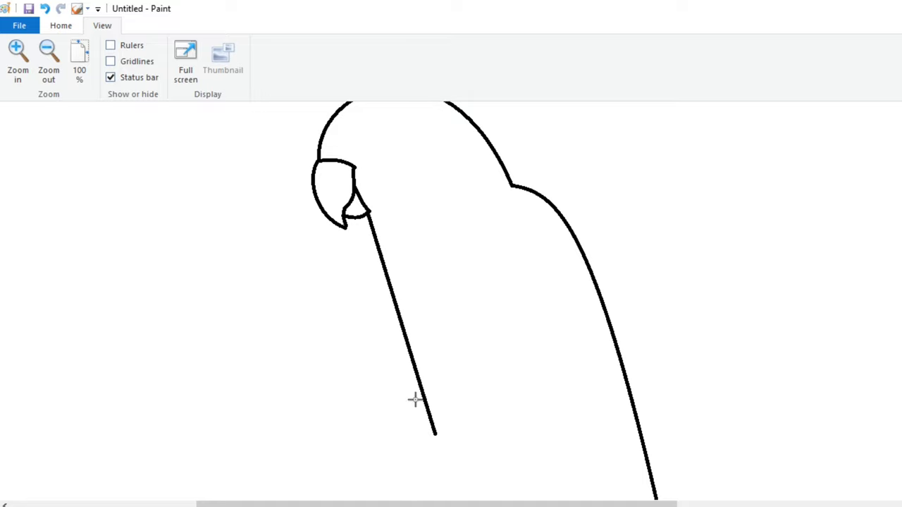
left_click_drag(358, 274, 313, 344)
left_click_drag(366, 212, 433, 430)
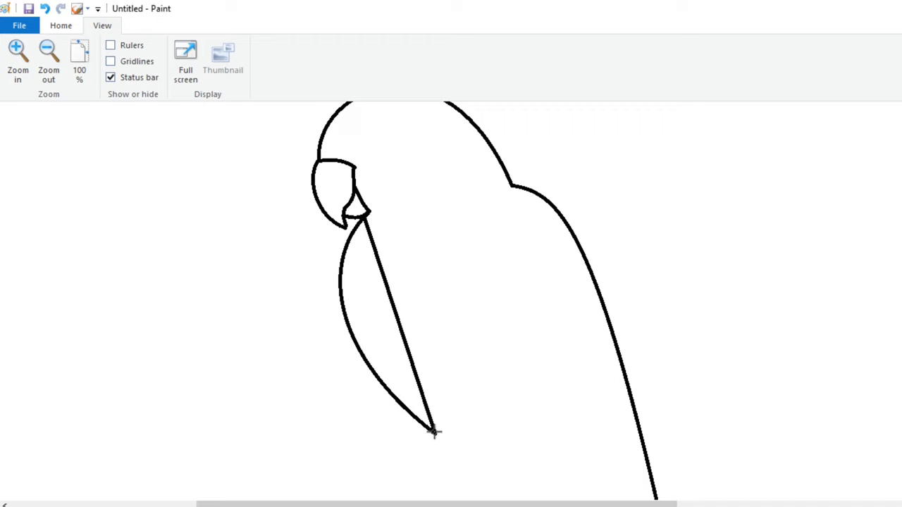
mouse_move(400, 322)
left_mouse_down()
mouse_move(355, 303)
mouse_move(360, 320)
mouse_move(373, 323)
left_mouse_up()
left_click(490, 322)
Draw three overlapping curved feather tips at the lower end of the wing, starting from the back outline's end point
scroll(479, 408, "right", 5)
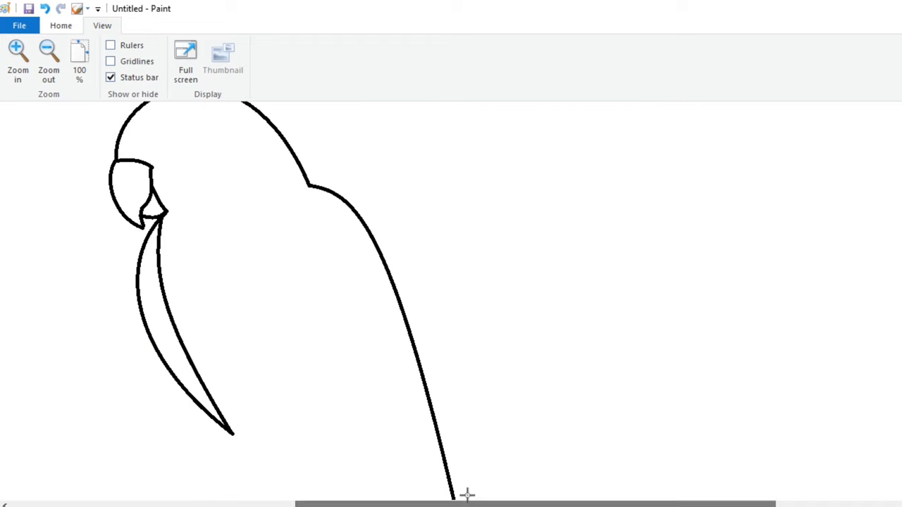
left_click(61, 27)
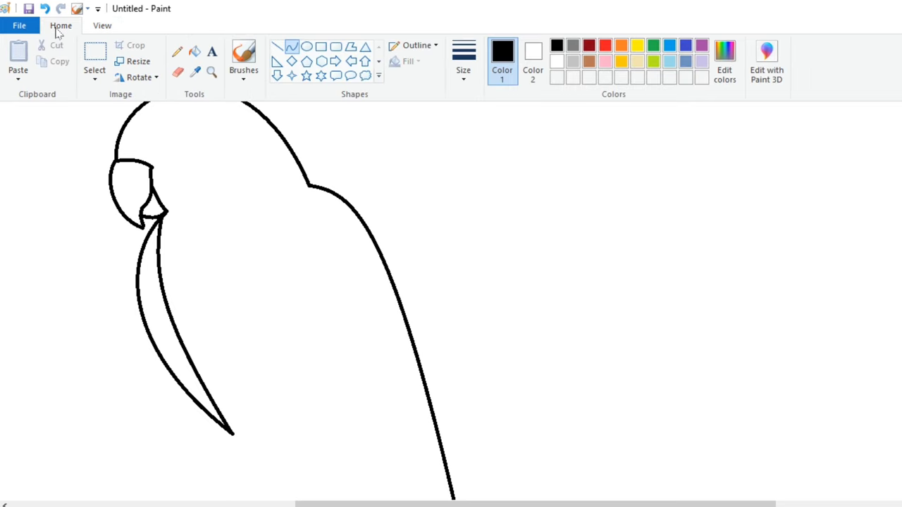
scroll(345, 221, "down", 3)
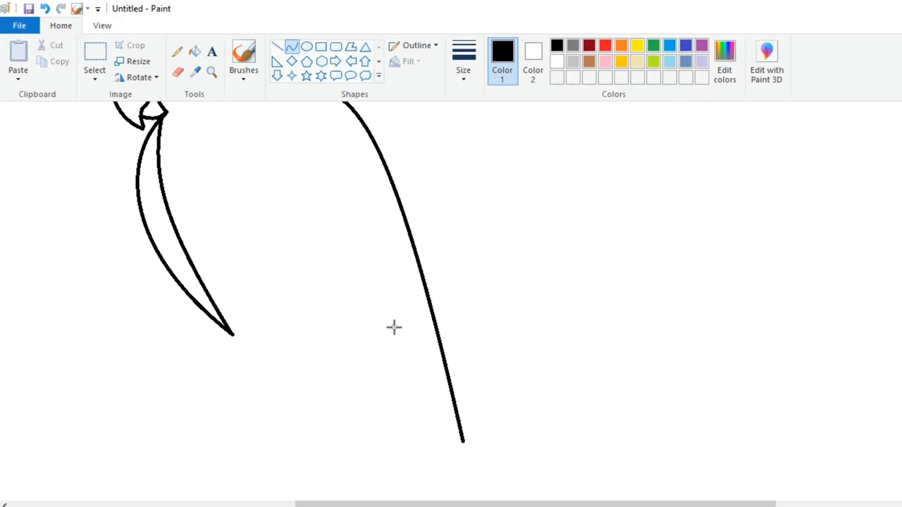
mouse_move(390, 302)
left_mouse_down()
mouse_move(461, 438)
mouse_move(416, 377)
mouse_move(459, 462)
left_mouse_up()
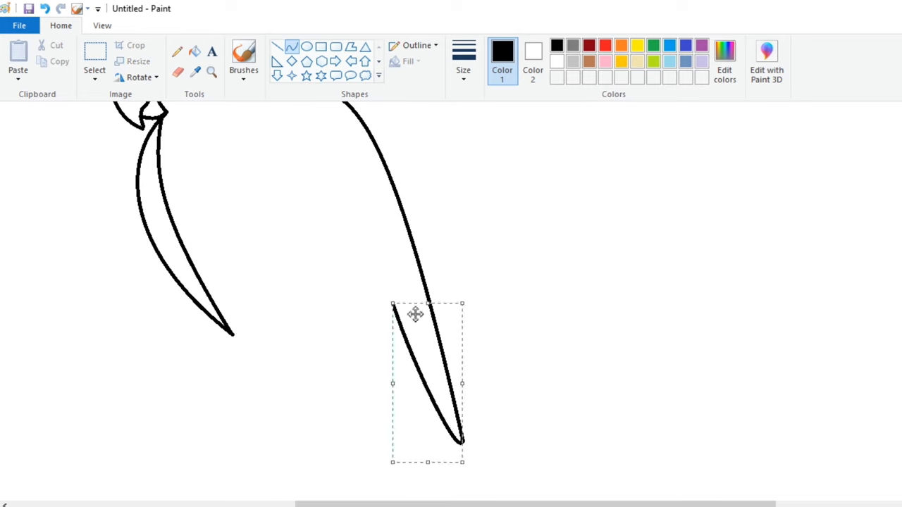
left_click(492, 400)
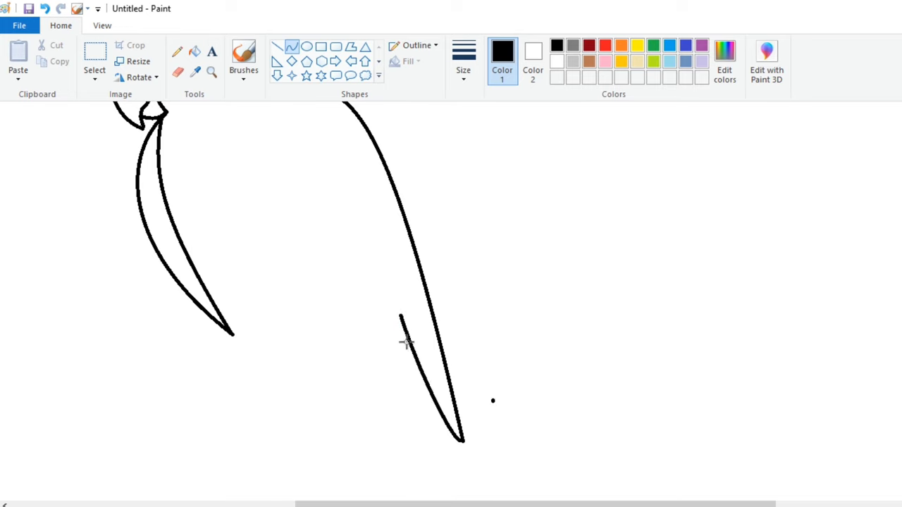
left_click_drag(402, 373, 419, 399)
left_click_drag(386, 328, 387, 341)
left_click(480, 348)
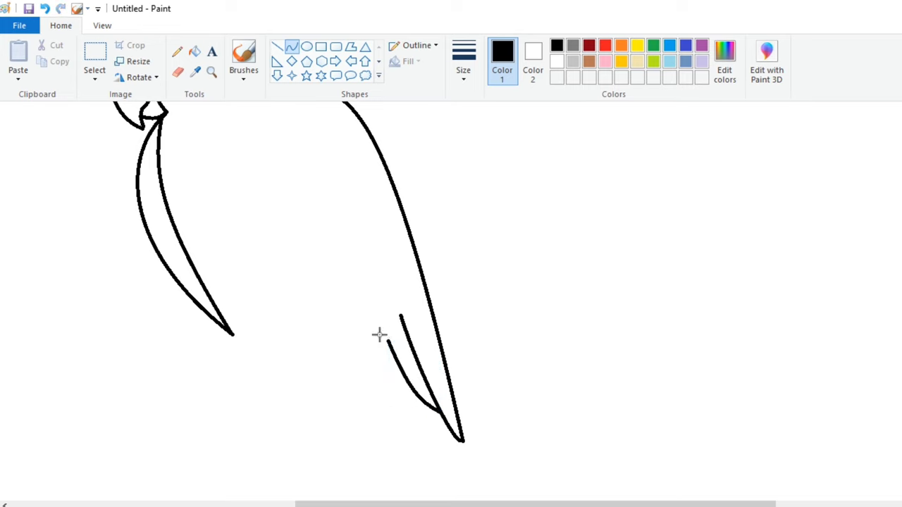
mouse_move(352, 310)
left_mouse_down()
mouse_move(407, 386)
mouse_move(382, 377)
mouse_move(389, 387)
mouse_move(350, 310)
mouse_move(373, 307)
left_mouse_up()
left_click(373, 269)
Draw the wing's front edge as curves from the uppermost feather tip up to just below the shoulder
mouse_move(285, 189)
left_mouse_down()
mouse_move(327, 288)
mouse_move(373, 351)
left_mouse_up()
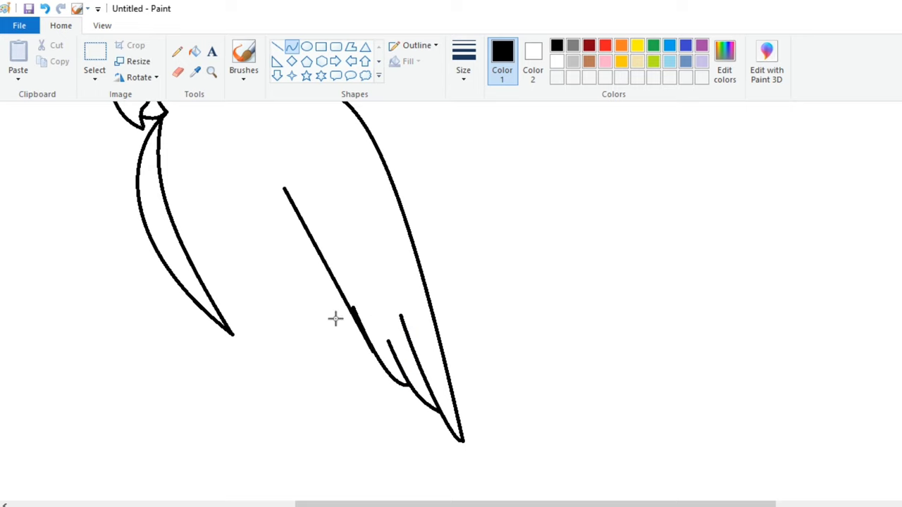
mouse_move(334, 318)
left_mouse_down()
mouse_move(336, 344)
mouse_move(351, 350)
mouse_move(332, 356)
left_mouse_up()
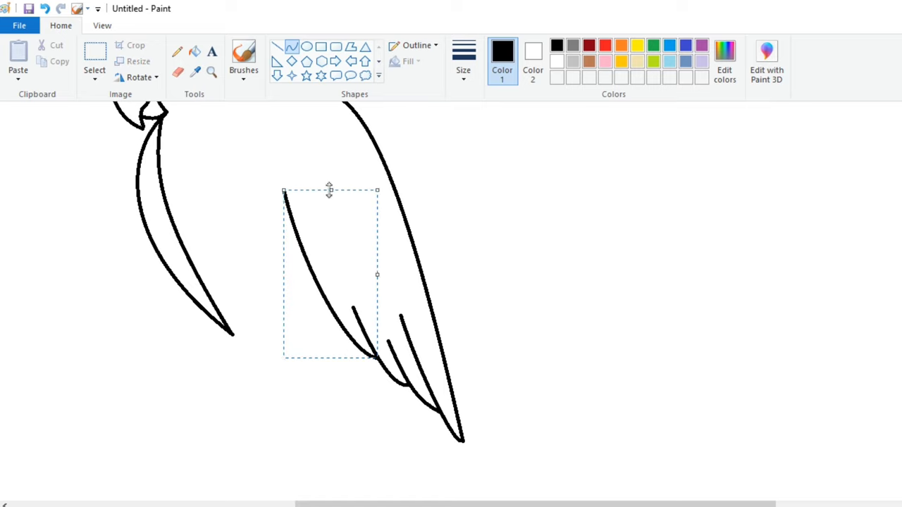
left_click(423, 235)
scroll(309, 286, "up", 3)
left_click_drag(284, 289, 280, 216)
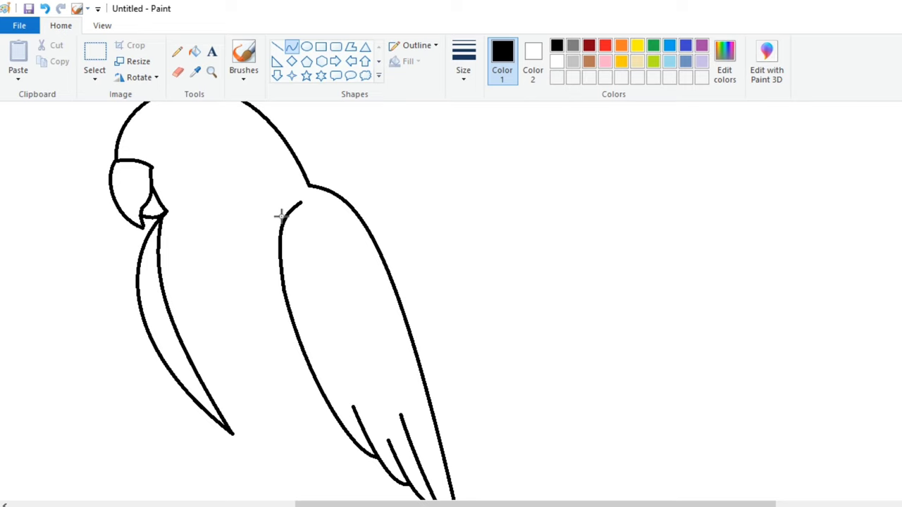
Draw two long, nearly parallel, slightly sloping straight lines beneath the breast and wing for the perch
scroll(485, 295, "down", 3)
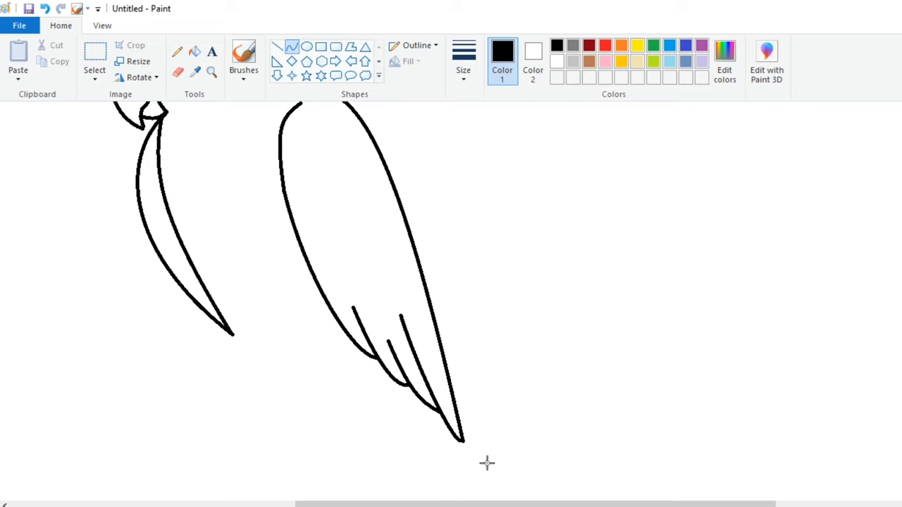
left_click_drag(487, 505, 413, 505)
left_click(277, 47)
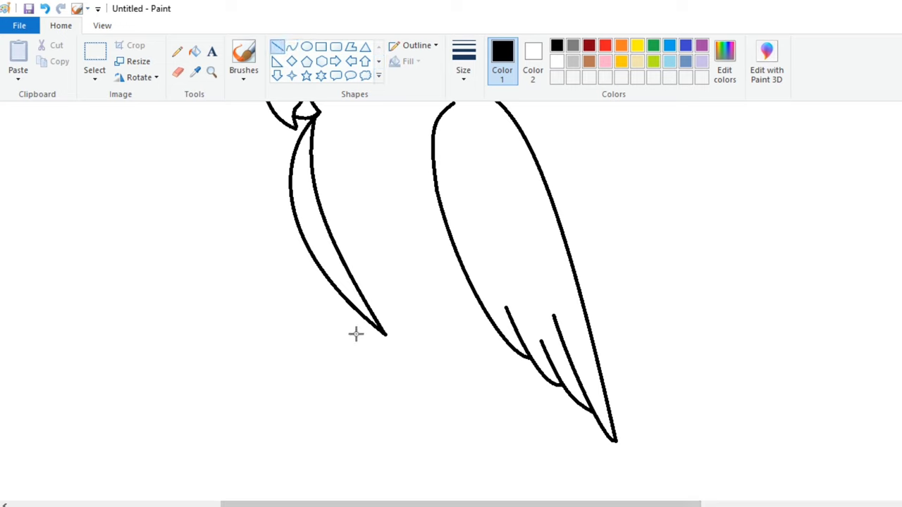
left_click_drag(344, 334, 522, 359)
left_click(45, 8)
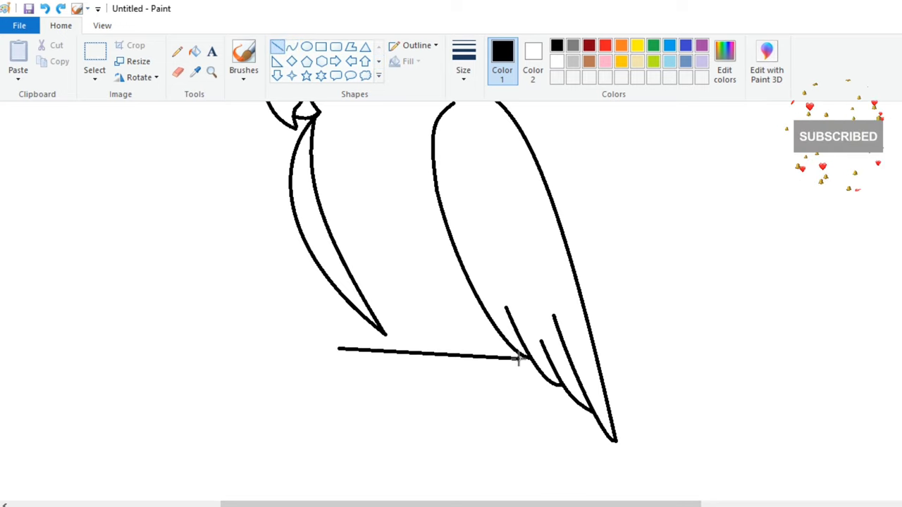
left_click_drag(337, 346, 531, 381)
mouse_move(330, 369)
left_mouse_down()
mouse_move(321, 362)
mouse_move(331, 361)
left_mouse_up()
left_click_drag(531, 382, 532, 380)
left_click(334, 346)
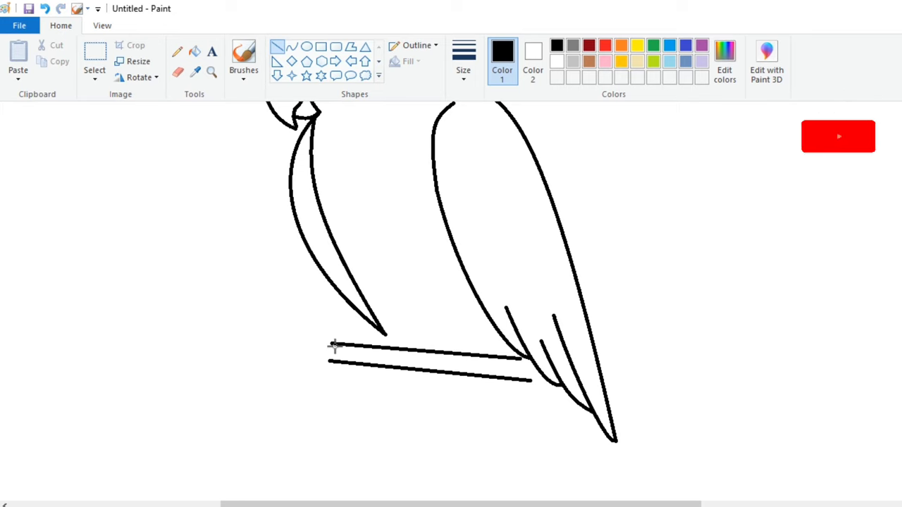
Close both ends of the perch with short straight lines
left_click_drag(333, 344, 329, 360)
left_click(408, 318)
left_click_drag(520, 360, 531, 381)
left_click(539, 328)
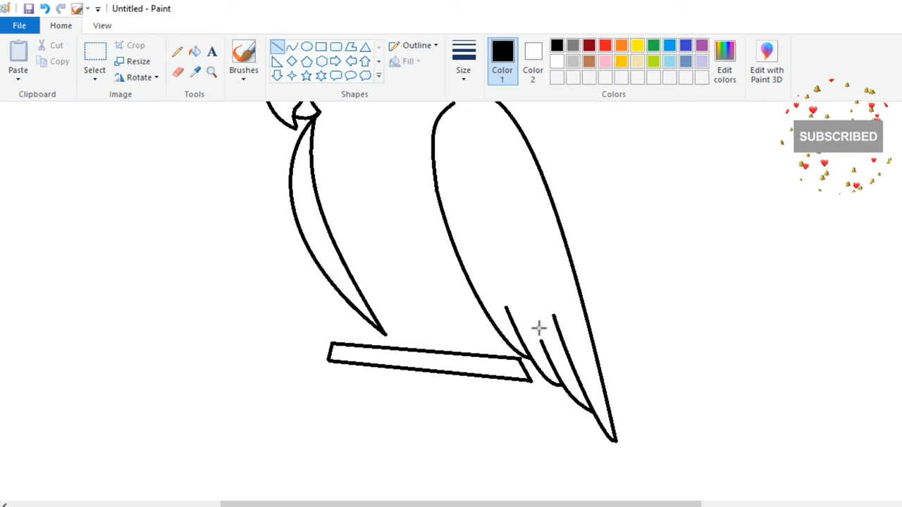
left_click(102, 25)
scroll(551, 266, "up", 3)
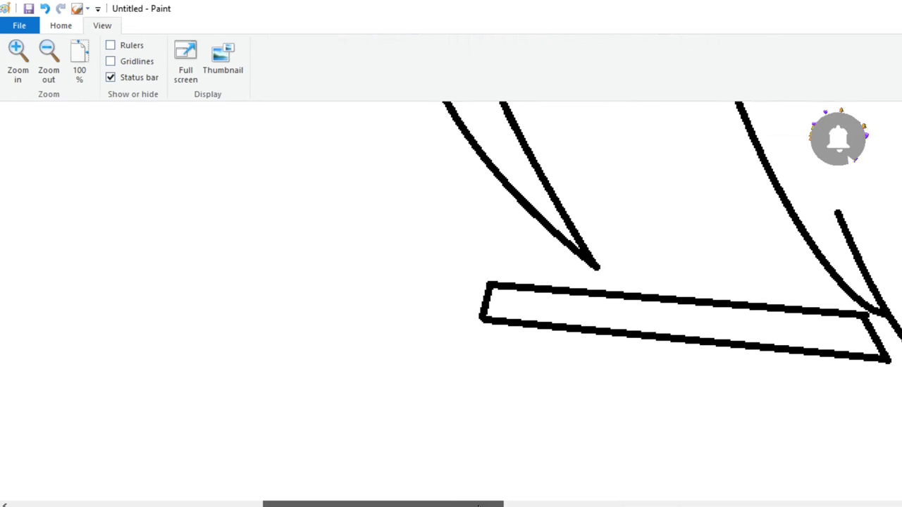
left_click_drag(477, 504, 536, 505)
left_click(61, 25)
left_click_drag(335, 329, 360, 279)
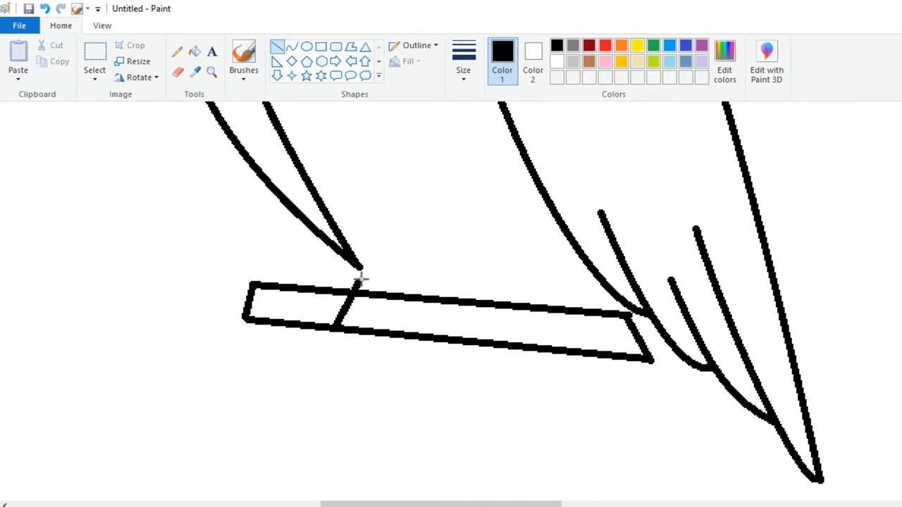
key("ctrl+z")
key("ctrl+z")
left_click(61, 9)
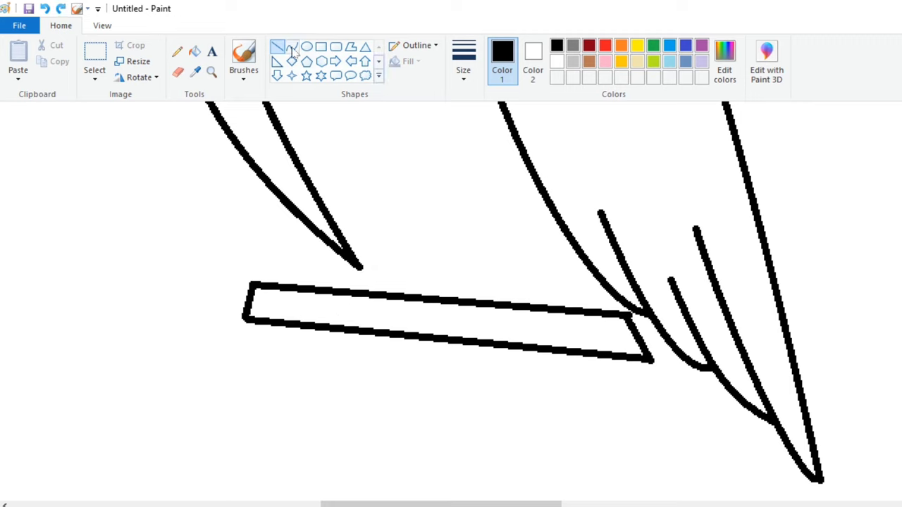
Draw four curved claw lines wrapping across the perch just below the breast's lower point for the first foot
left_click(292, 46)
mouse_move(338, 332)
left_mouse_down()
mouse_move(382, 262)
mouse_move(346, 267)
left_mouse_up()
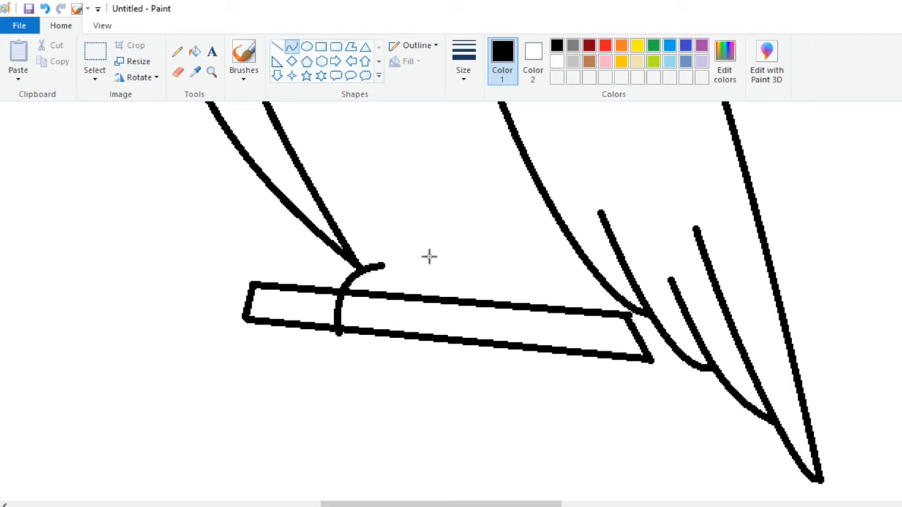
left_click_drag(352, 334, 383, 278)
double_click(353, 279)
left_click(411, 247)
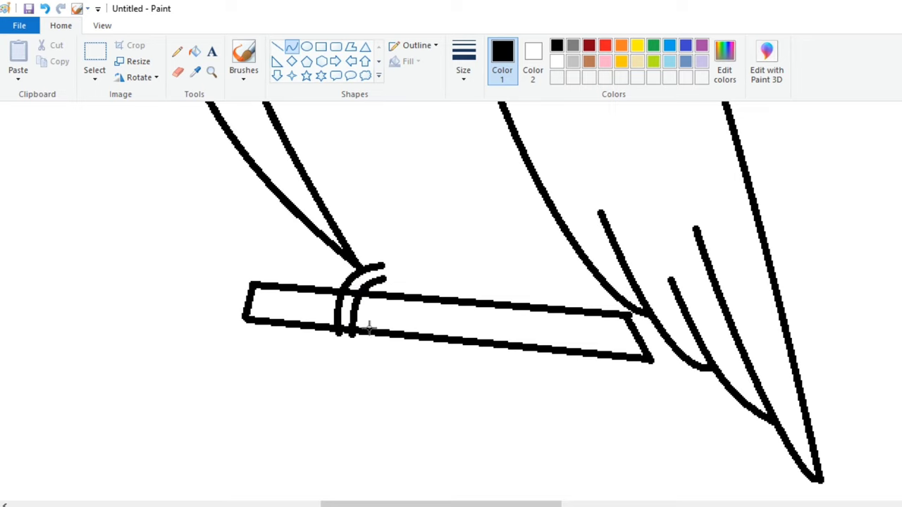
mouse_move(365, 333)
left_mouse_down()
mouse_move(387, 272)
mouse_move(400, 268)
left_mouse_up()
left_click(373, 281)
left_click_drag(383, 330, 413, 282)
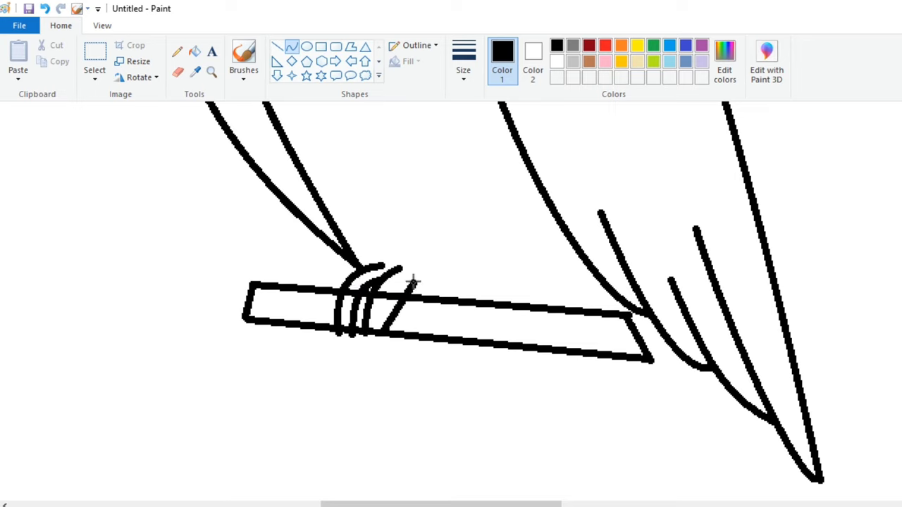
double_click(386, 286)
left_click(402, 220)
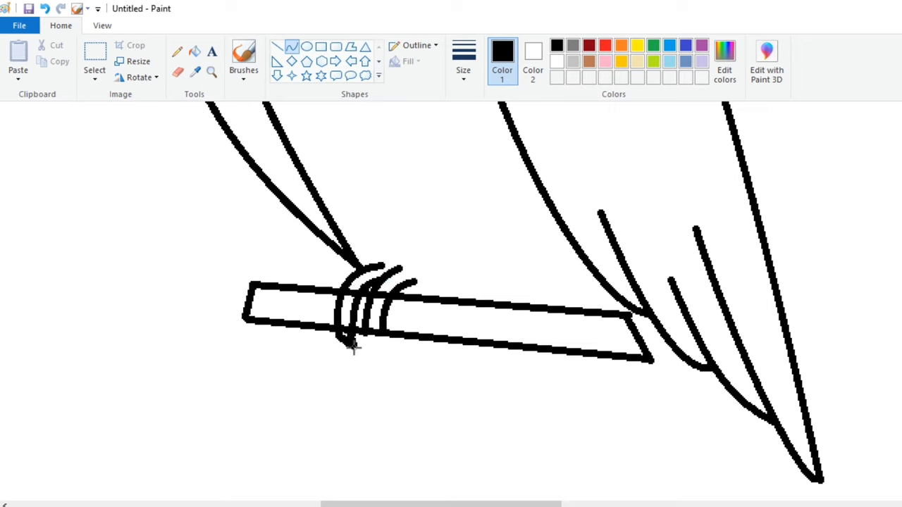
Close the first foot's claws with pointed tips below the perch and join their upper ends
left_click(369, 285)
key("ctrl+z")
double_click(348, 341)
left_click(373, 332)
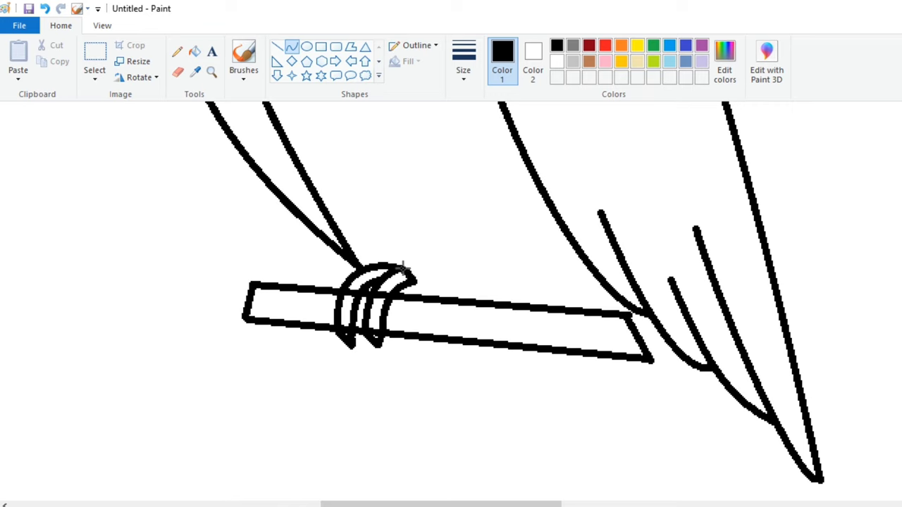
Draw the first curved claw line of the second foot across the perch, between the first foot and the wing
left_click_drag(405, 503, 437, 503)
mouse_move(387, 275)
left_mouse_down()
mouse_move(350, 344)
mouse_move(389, 274)
left_mouse_up()
left_click(341, 316)
left_click(360, 288)
key("ctrl+z")
left_click(347, 304)
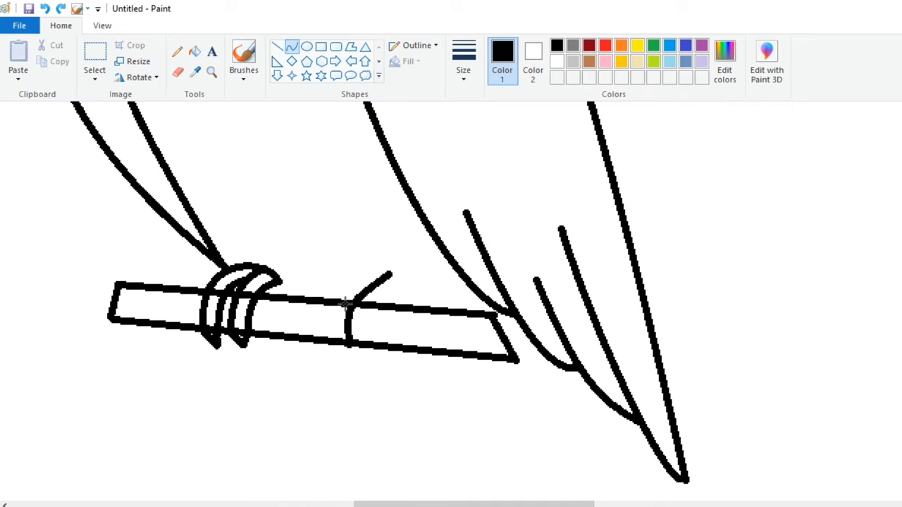
left_click(346, 303)
left_click(348, 248)
mouse_move(365, 344)
left_mouse_down()
mouse_move(395, 290)
mouse_move(364, 305)
left_mouse_up()
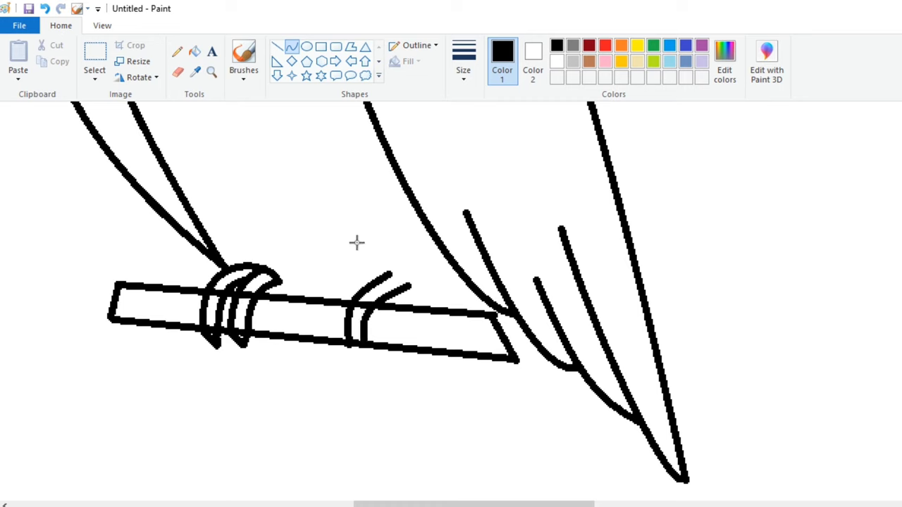
left_click_drag(371, 344, 384, 293)
key("ctrl+z")
key("ctrl+z")
Add two closely spaced curved claw lines across the perch beside the second foot's first claw line
left_click_drag(367, 344, 392, 293)
left_click(363, 309)
left_click(362, 309)
left_click(410, 322)
left_click_drag(371, 344, 382, 312)
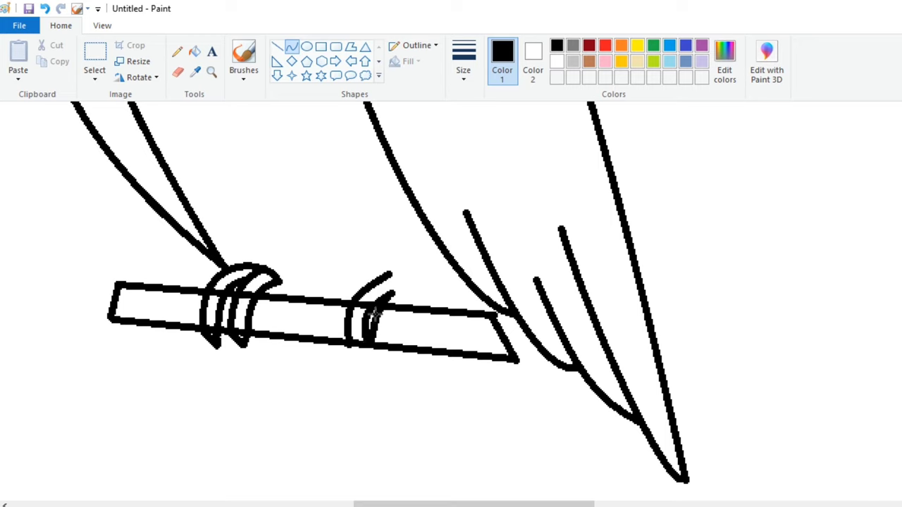
left_click(367, 317)
Draw the second foot's last claw line and upper outline, and close its claws with pointed tips below the perch
left_click_drag(383, 342, 422, 301)
mouse_move(399, 309)
left_mouse_down()
mouse_move(389, 311)
mouse_move(394, 297)
mouse_move(451, 309)
mouse_move(426, 285)
left_mouse_up()
left_click(395, 264)
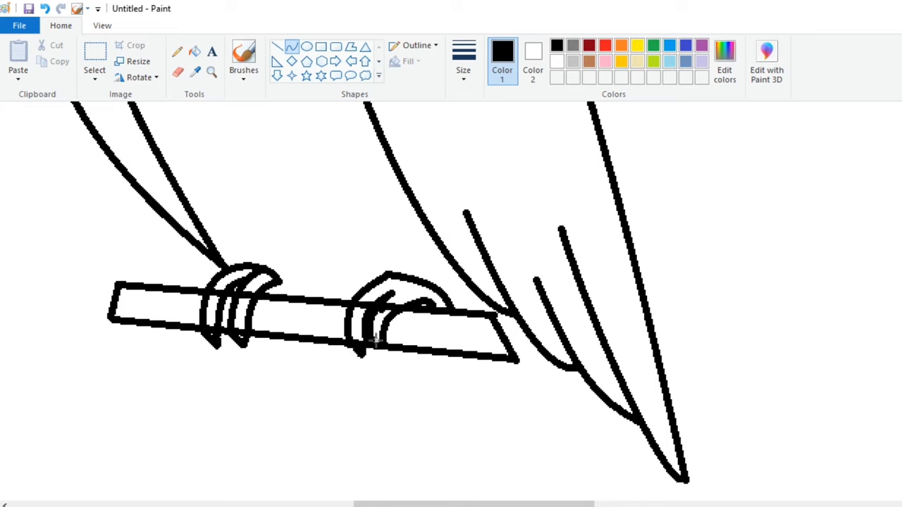
left_click_drag(380, 357, 384, 345)
Draw a long straight line from the wing's lower feather tips down toward the canvas bottom as the tail's rear edge
left_click(102, 25)
left_click(48, 64)
left_click(48, 63)
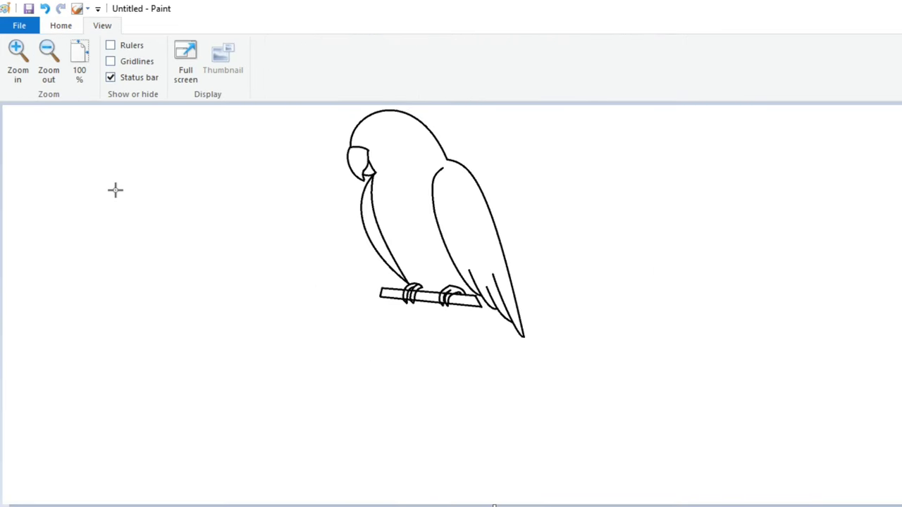
left_click(61, 25)
left_click(276, 46)
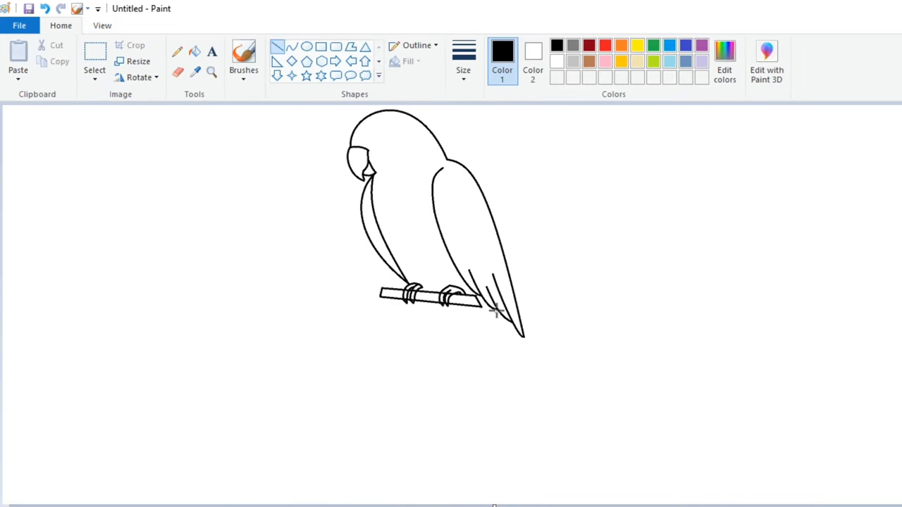
left_click_drag(495, 310, 509, 465)
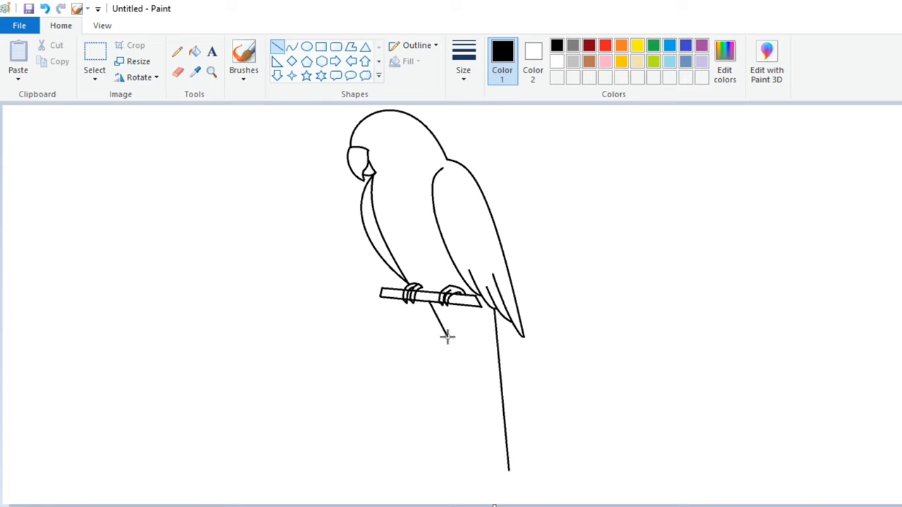
Draw the tail's front edge with straight lines angling down from the perch, and a straight inner line beside each tail edge
mouse_move(447, 336)
left_mouse_down()
mouse_move(493, 495)
mouse_move(453, 341)
left_mouse_up()
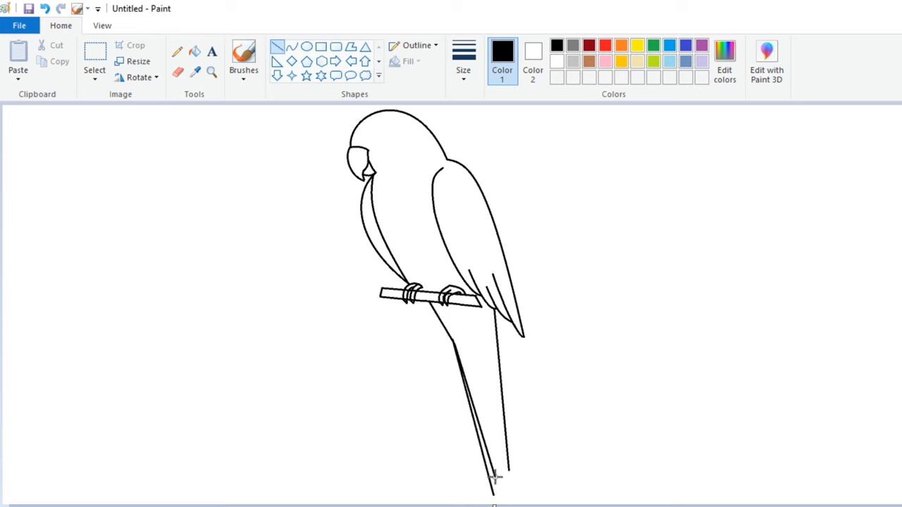
left_click_drag(494, 318, 502, 472)
Erase the overhanging lower end of the tail's front outer line so it stops near the inner lines' ends
left_click(102, 25)
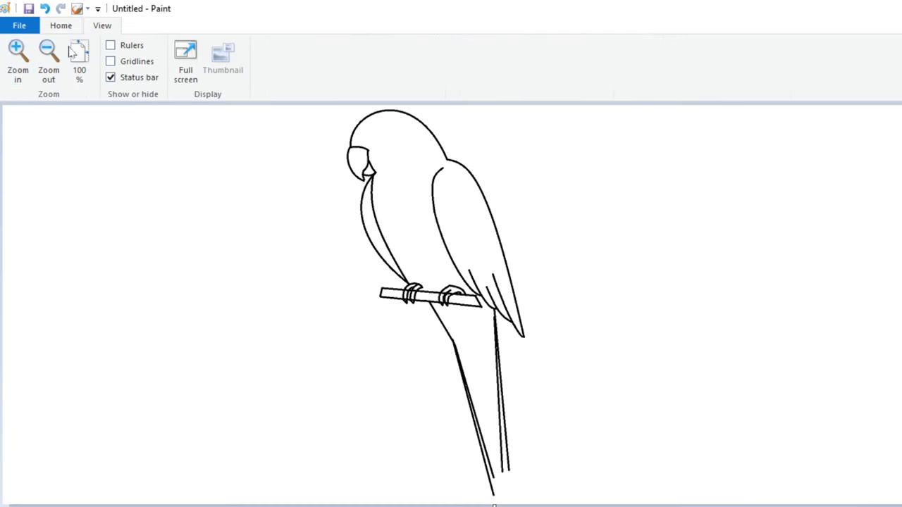
left_click(18, 52)
scroll(428, 404, "right", 5)
scroll(229, 196, "down", 3)
left_click(61, 26)
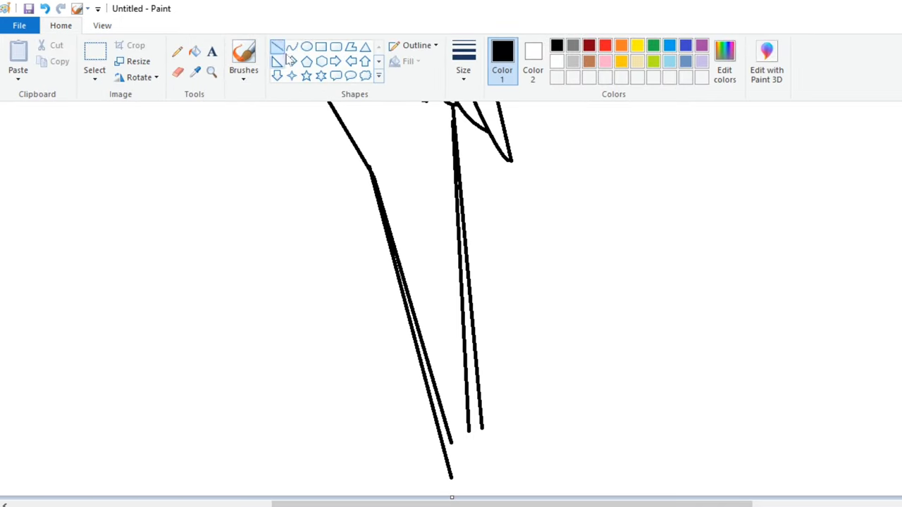
left_click(291, 46)
mouse_move(450, 477)
left_mouse_down()
mouse_move(481, 427)
mouse_move(463, 488)
mouse_move(495, 471)
mouse_move(479, 427)
mouse_move(455, 479)
mouse_move(496, 504)
left_mouse_up()
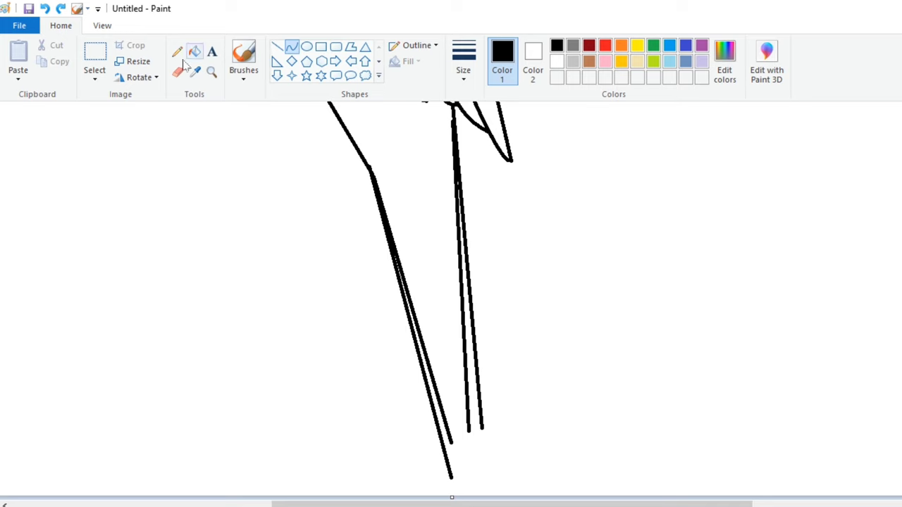
left_click(177, 72)
left_click(446, 458)
Close the tail tip with two nested rounded curves, one joining the outer edges and one joining the inner lines
left_click(292, 46)
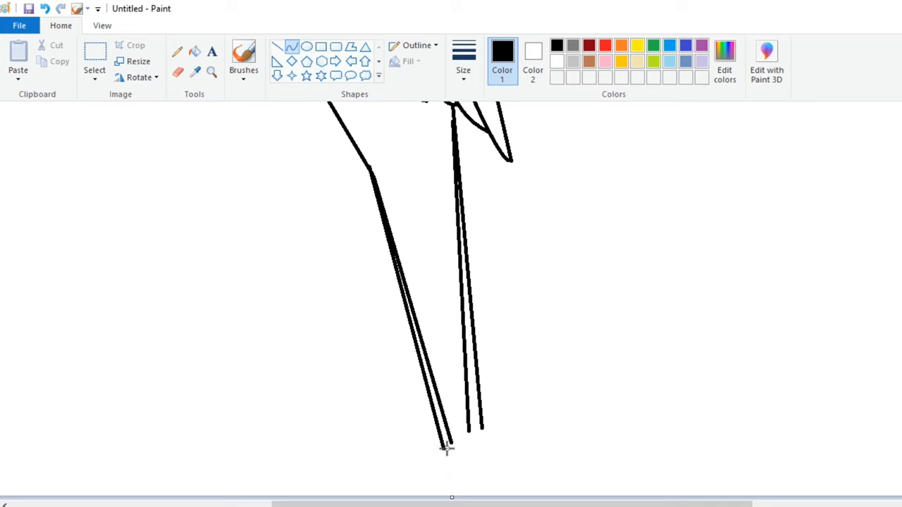
mouse_move(482, 429)
left_mouse_down()
mouse_move(460, 493)
mouse_move(486, 477)
mouse_move(491, 500)
mouse_move(473, 492)
mouse_move(487, 475)
left_mouse_up()
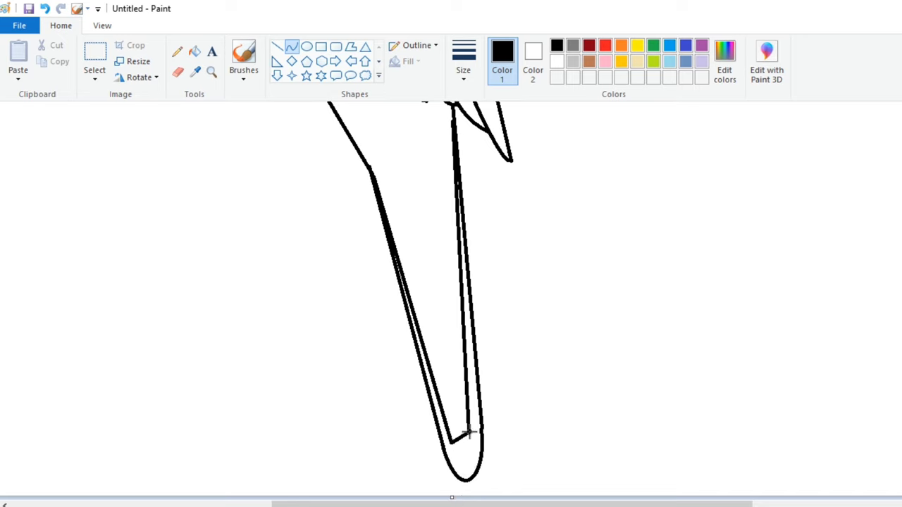
left_click_drag(476, 452, 462, 466)
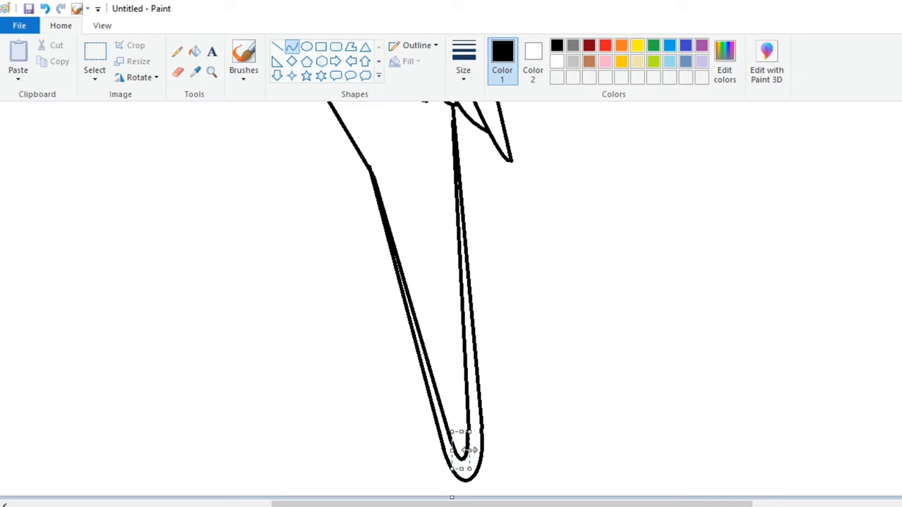
Draw a long narrow V-shaped feather curve inside the tail between its two edges, using a thinner line size
scroll(504, 417, "up", 3)
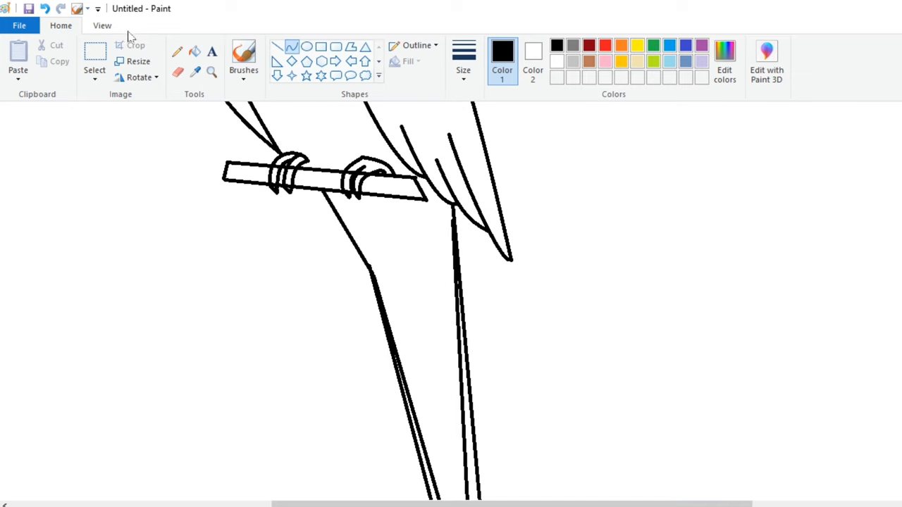
left_click(102, 25)
left_click(46, 71)
left_click(17, 70)
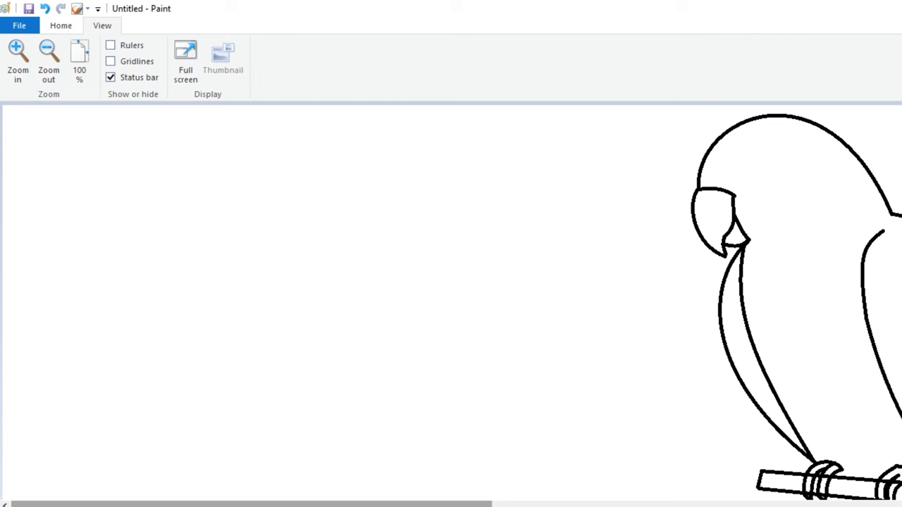
left_click(68, 30)
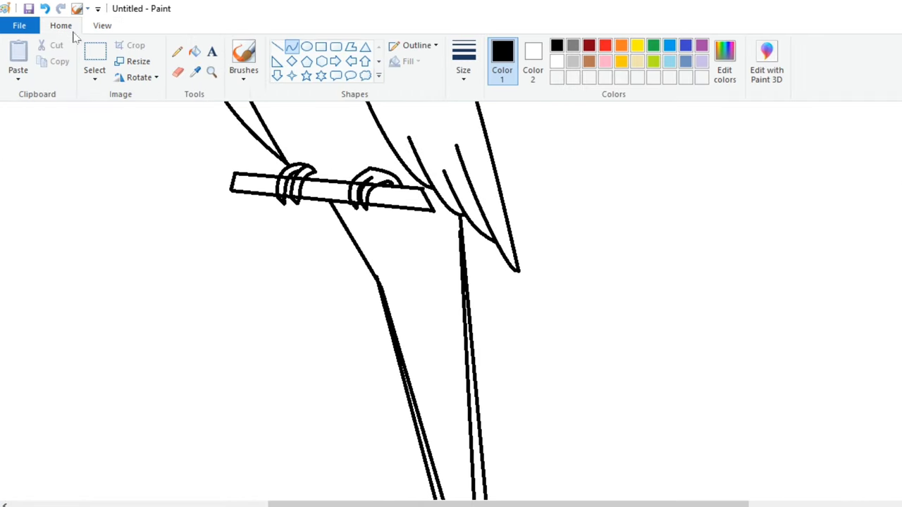
left_click(463, 62)
left_click(474, 131)
scroll(458, 299, "down", 3)
mouse_move(379, 181)
left_mouse_down()
mouse_move(451, 328)
mouse_move(446, 360)
left_mouse_up()
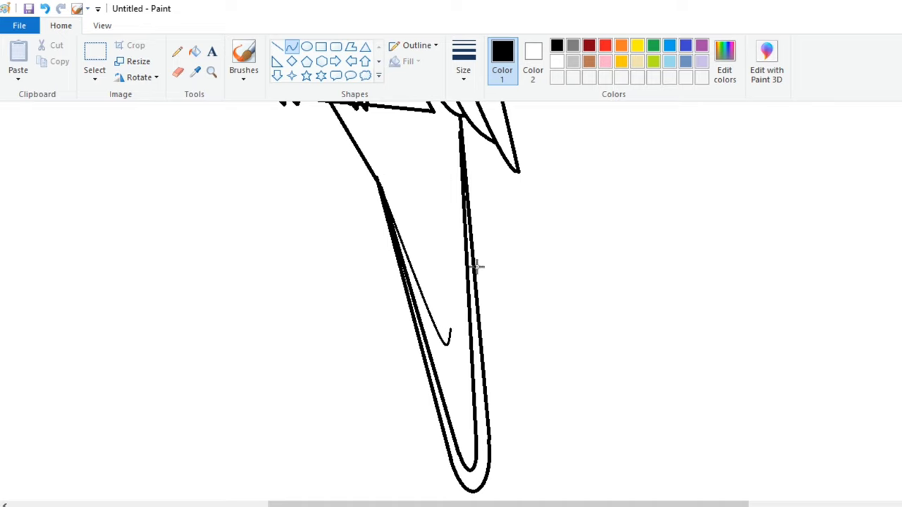
mouse_move(456, 141)
left_mouse_down()
mouse_move(451, 329)
mouse_move(458, 144)
mouse_move(446, 154)
left_mouse_up()
Draw a second, shorter V-shaped curve nested inside the tail's thin feather curve and stretch it slightly upward
left_click_drag(422, 233, 440, 333)
left_click_drag(420, 154, 420, 143)
left_click_drag(402, 209, 406, 218)
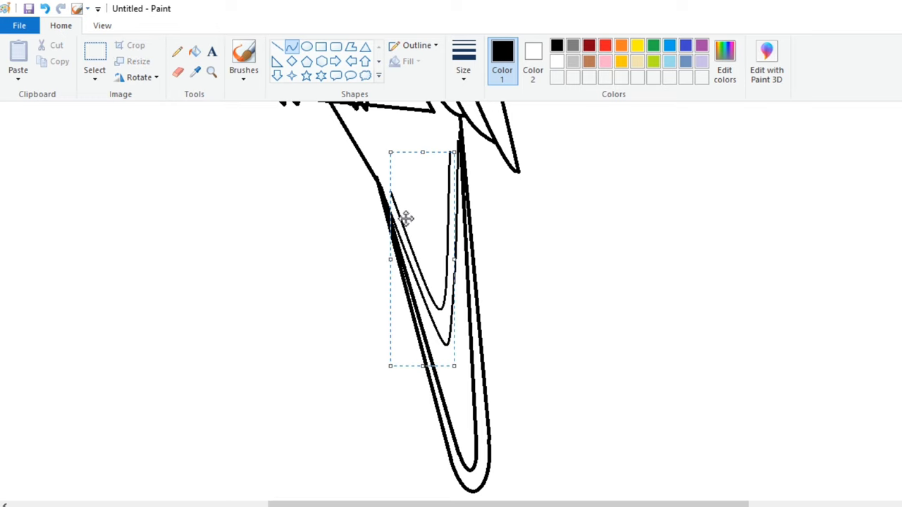
mouse_move(421, 152)
left_mouse_down()
mouse_move(421, 134)
mouse_move(420, 141)
left_mouse_up()
left_click(487, 185)
Draw several short thin feather strokes and a small pointed curve in the upper tail just below the perch
scroll(365, 223, "up", 3)
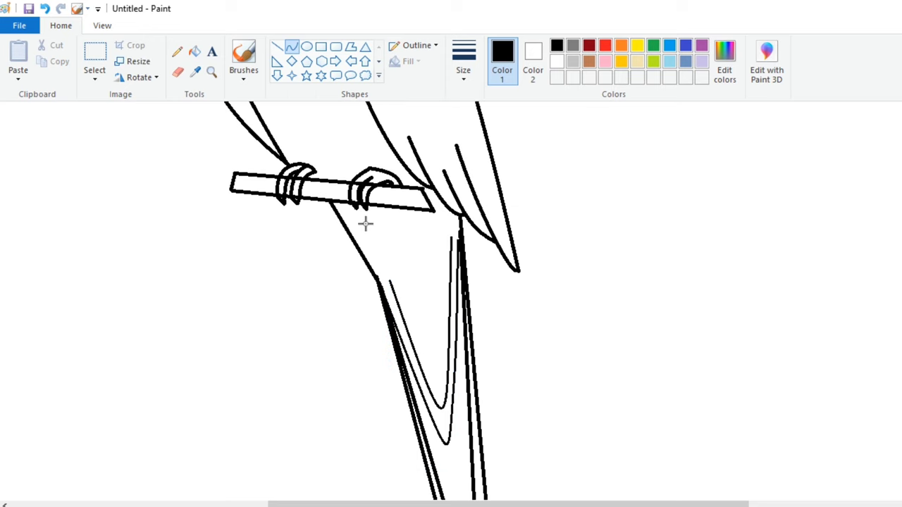
left_click(380, 249)
left_click(400, 245)
mouse_move(385, 237)
left_mouse_down()
mouse_move(413, 315)
mouse_move(413, 268)
left_mouse_up()
double_click(393, 280)
left_click(428, 266)
left_click(422, 303)
left_click_drag(429, 329, 432, 244)
left_click(441, 329)
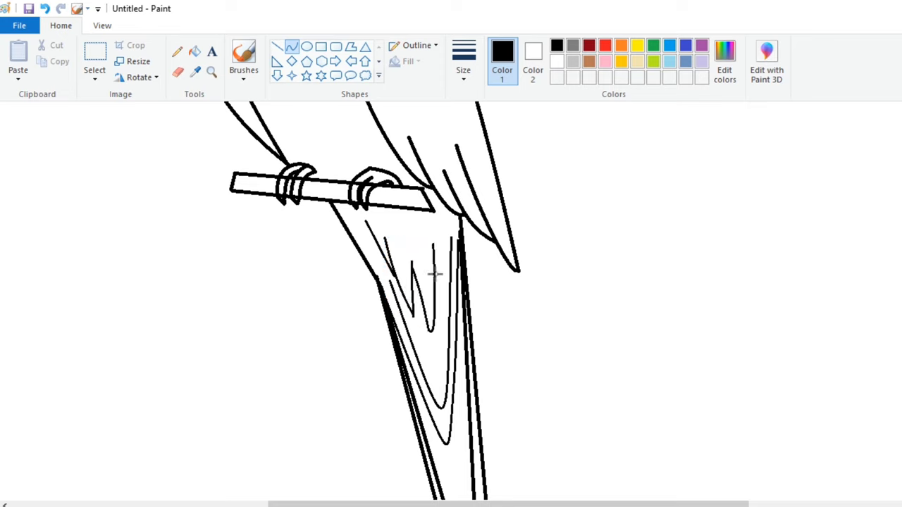
left_click(432, 280)
scroll(458, 381, "up", 3)
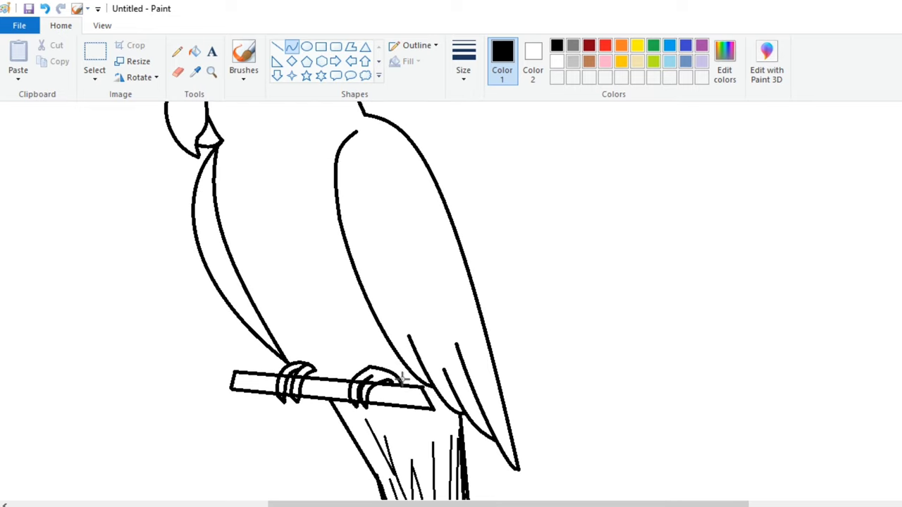
left_click_drag(389, 322, 375, 282)
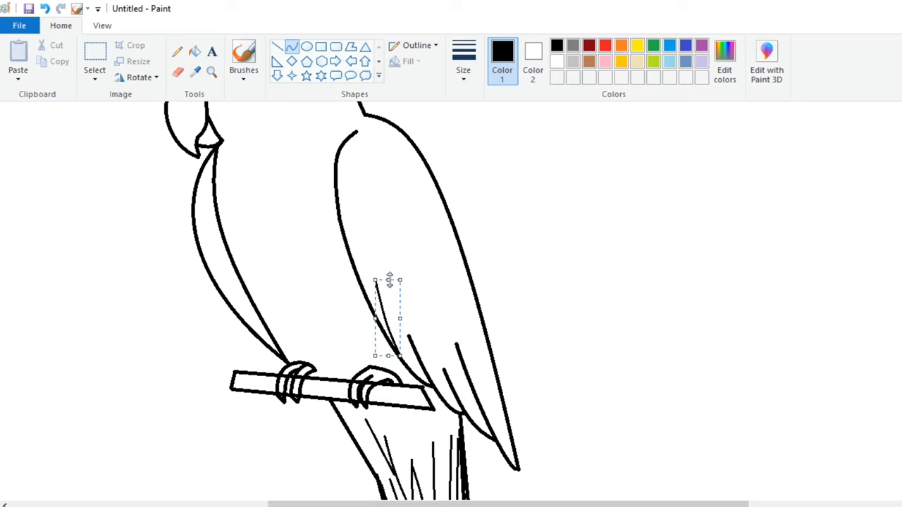
key("ctrl+z")
Draw two thin parallel curves from the beak's lower corner around to the back of the head as a neck ring
scroll(425, 274, "up", 1)
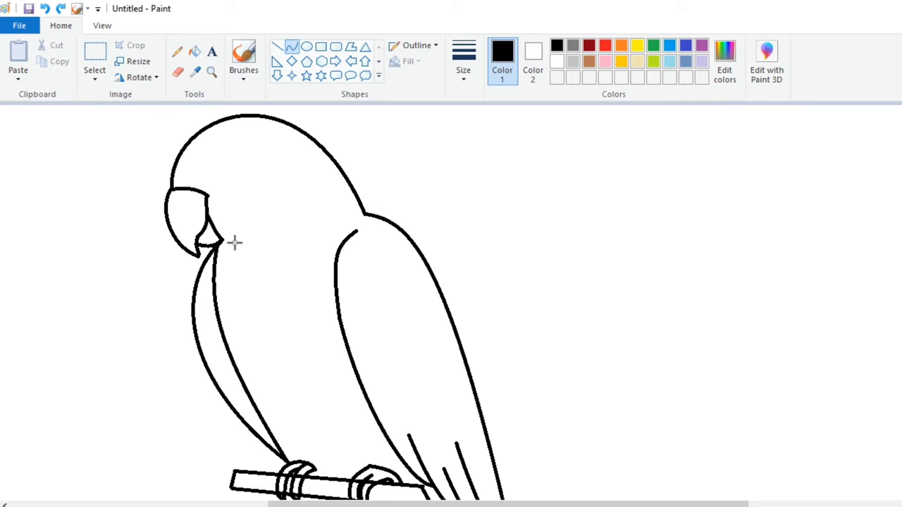
left_click_drag(218, 241, 316, 140)
mouse_move(254, 243)
left_mouse_down()
mouse_move(333, 238)
mouse_move(259, 244)
mouse_move(318, 188)
mouse_move(324, 257)
mouse_move(345, 245)
mouse_move(330, 256)
left_mouse_up()
Draw the eye above the beak as a circle with a smaller concentric circle inside it
left_click(307, 46)
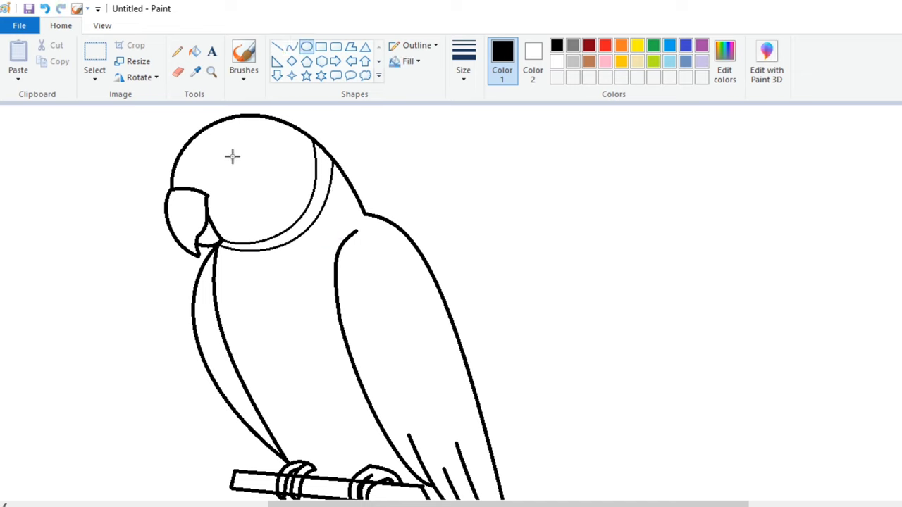
left_click_drag(235, 174, 250, 184)
left_click(312, 151)
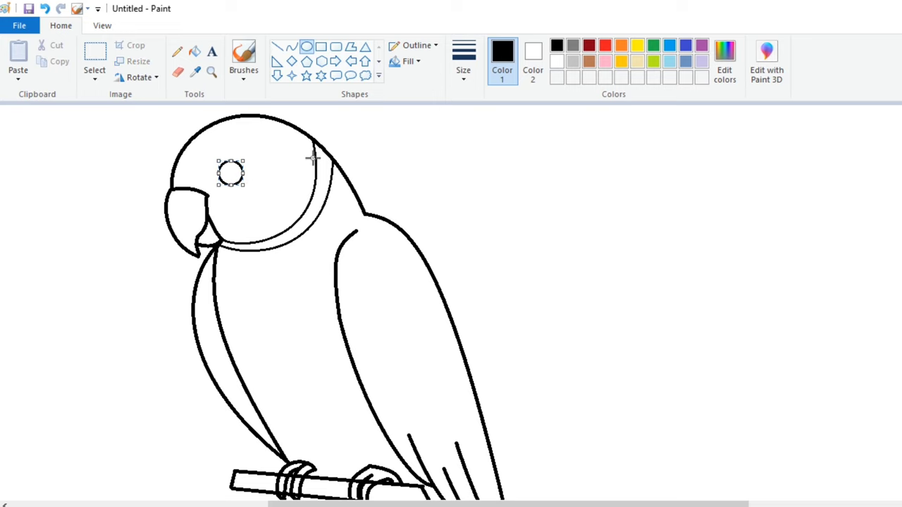
left_click(103, 25)
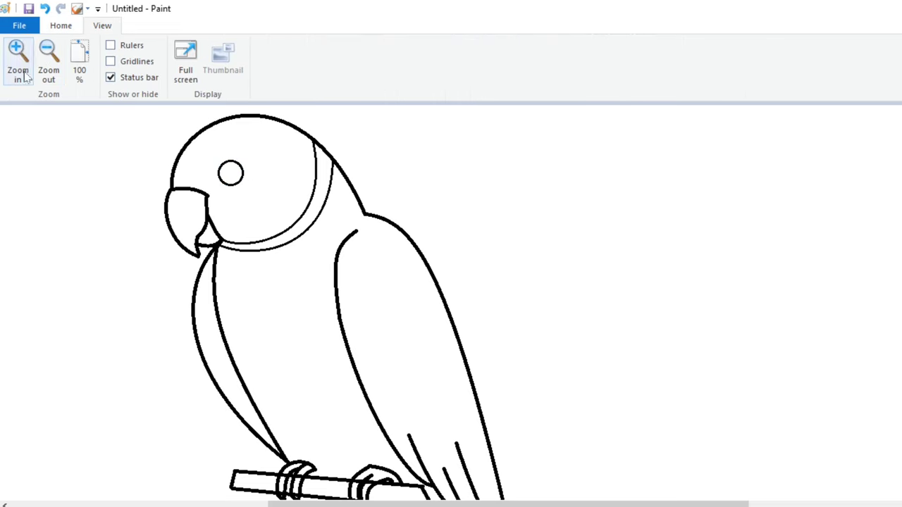
left_click(17, 60)
left_click_drag(442, 230, 487, 262)
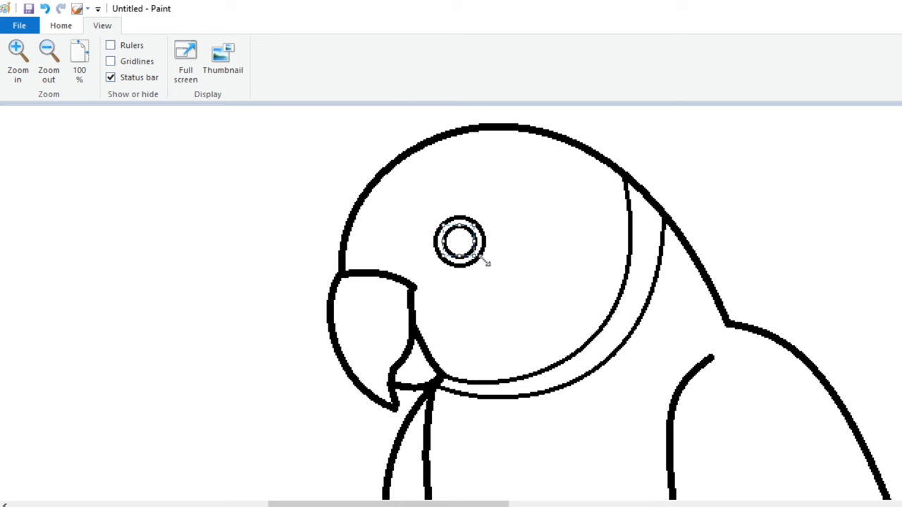
Fill the eye's inner circle with black and add a tiny white highlight circle in the pupil
left_click(48, 70)
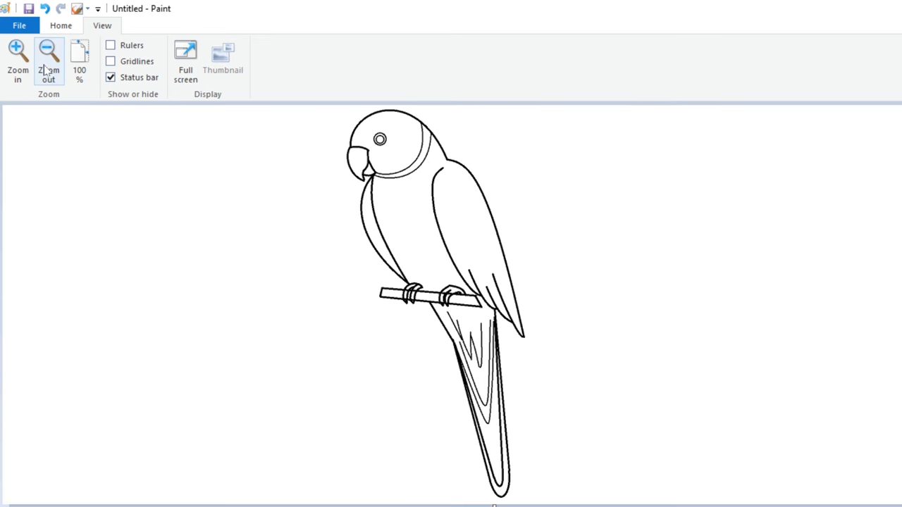
left_click(61, 26)
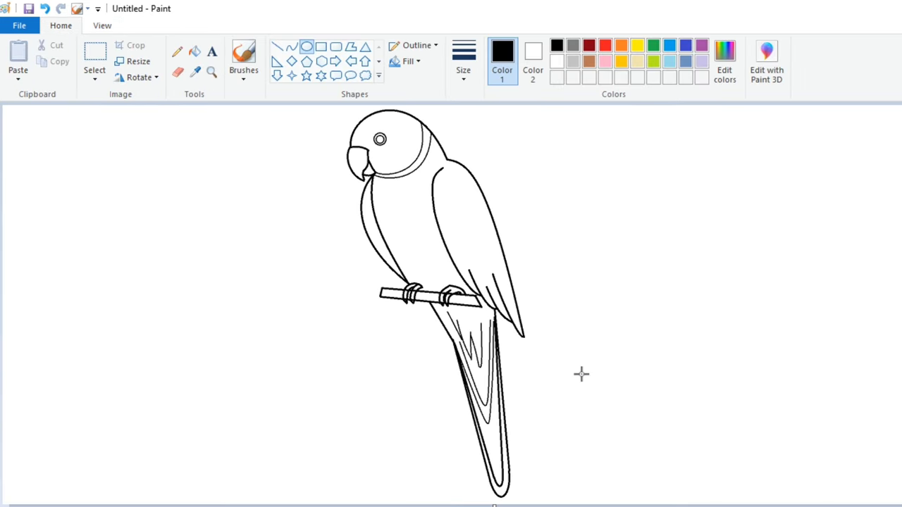
left_click(102, 25)
left_click(17, 60)
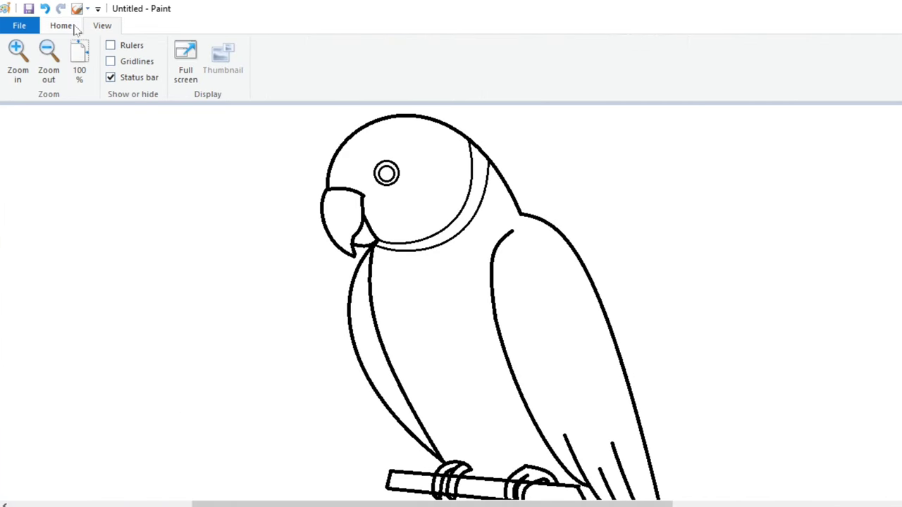
left_click(78, 62)
left_click(61, 25)
left_click(195, 52)
scroll(423, 246, "right", 5)
left_click(370, 243)
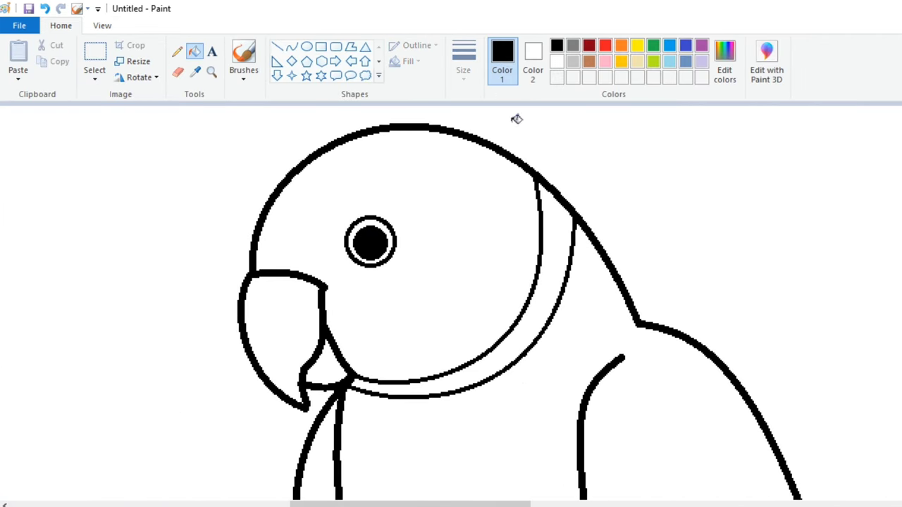
left_click(557, 61)
left_click(307, 46)
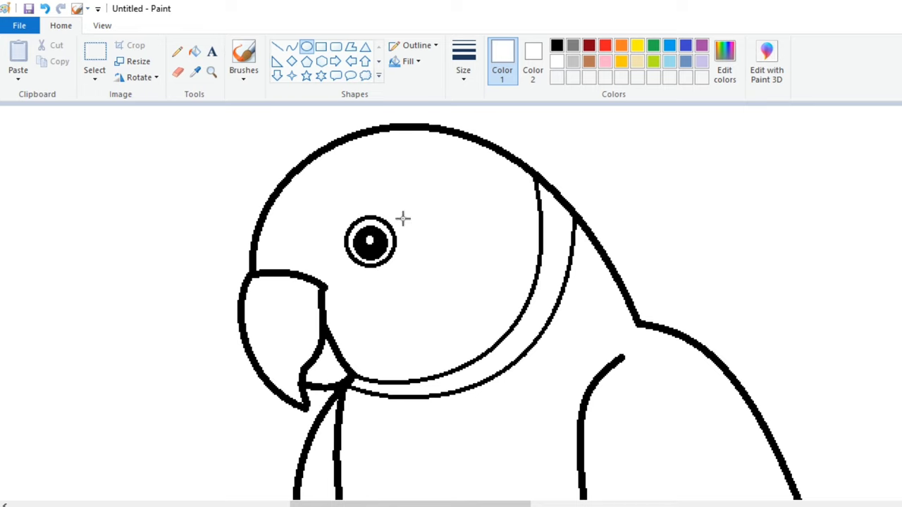
Draw a short black arched curve just above the top of the beak as the nostril
left_click(556, 46)
left_click(292, 47)
left_click_drag(267, 264, 295, 265)
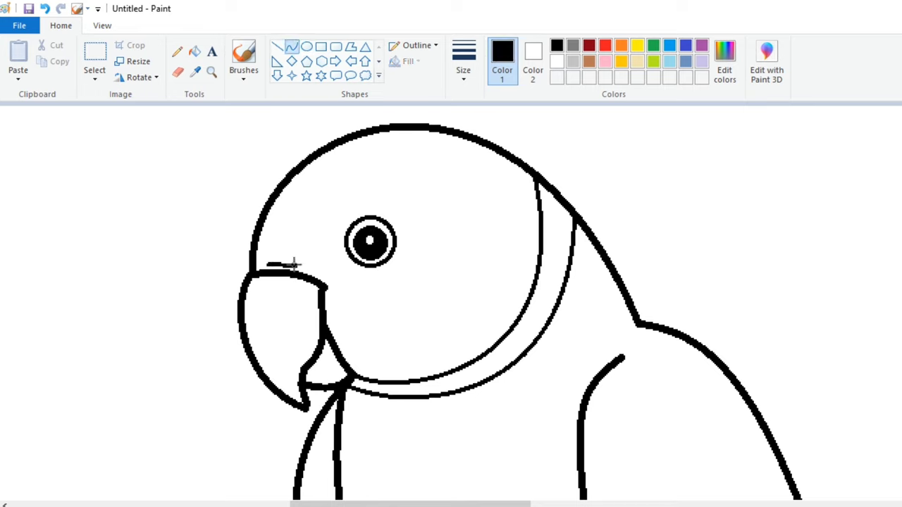
Taper the upper ends of the wing's front line and its three feather lines to points with the eraser
left_click(179, 72)
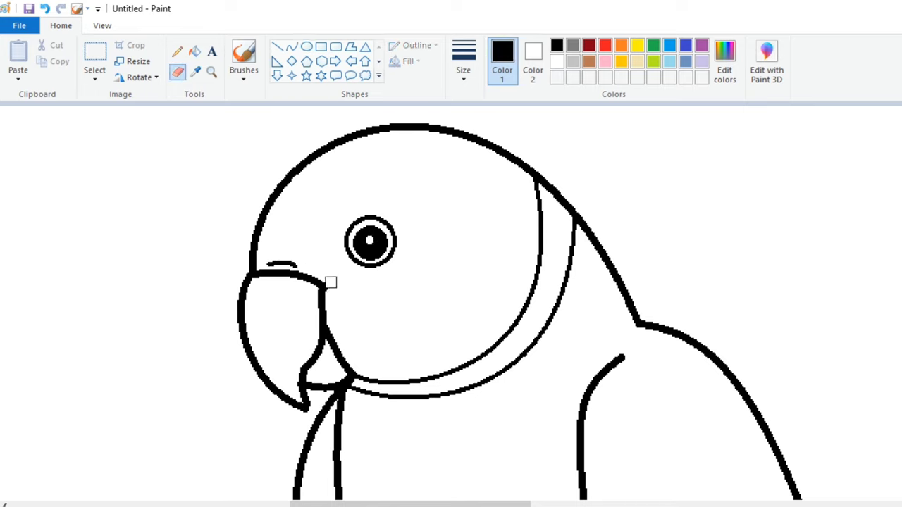
scroll(403, 324, "down", 3)
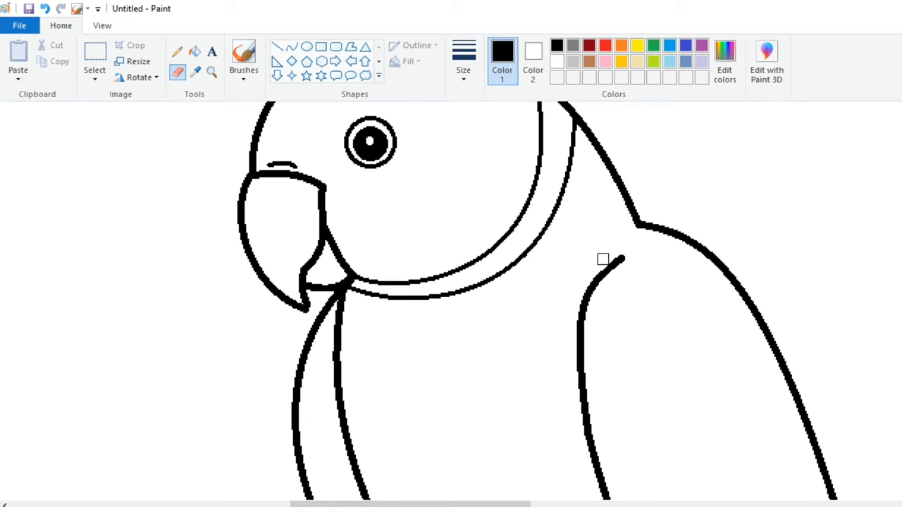
left_click_drag(602, 259, 581, 279)
scroll(427, 315, "down", 15)
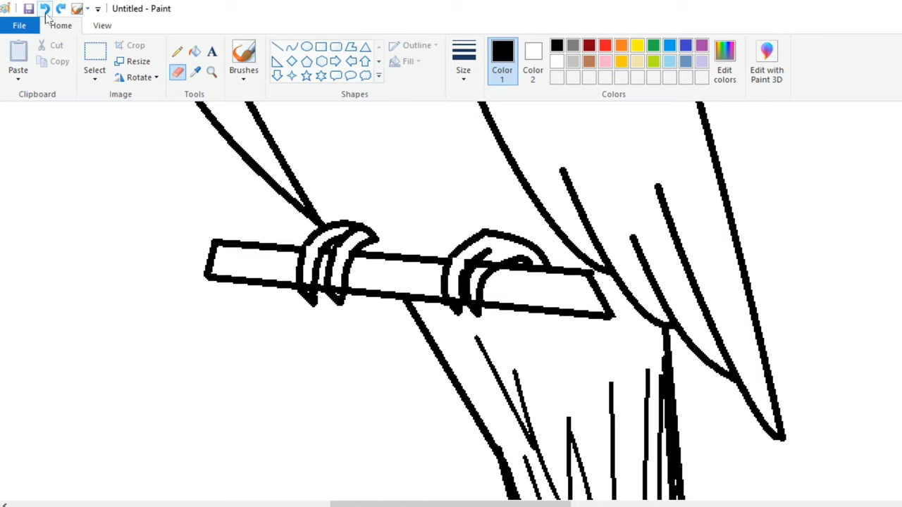
mouse_move(564, 157)
left_mouse_down()
mouse_move(590, 196)
mouse_move(632, 222)
mouse_move(662, 182)
left_mouse_up()
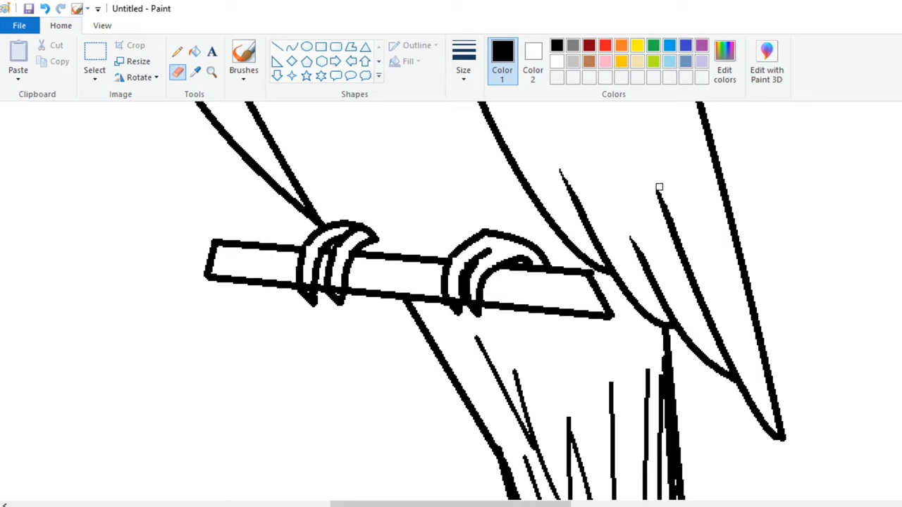
Examine the tail, feet and head up close, and finish with the whole parrot in view
scroll(557, 211, "down", 8)
scroll(590, 334, "up", 5)
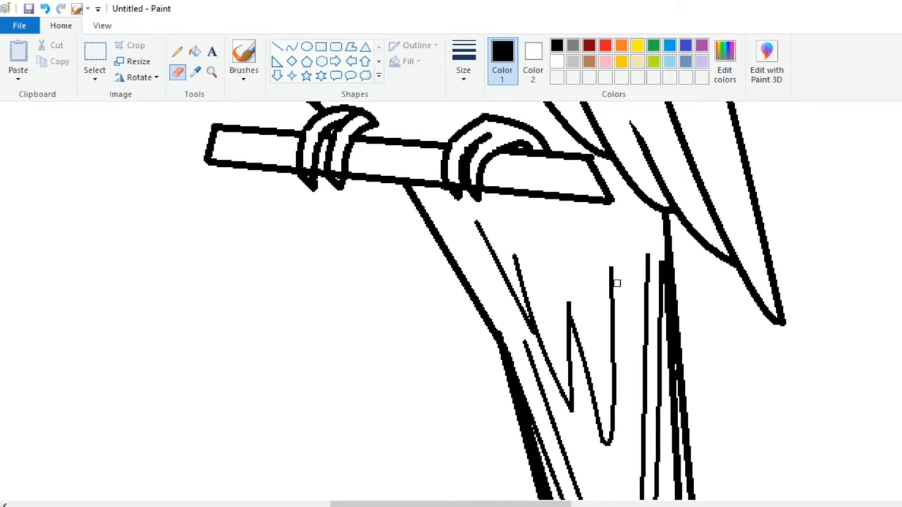
scroll(616, 283, "up", 3)
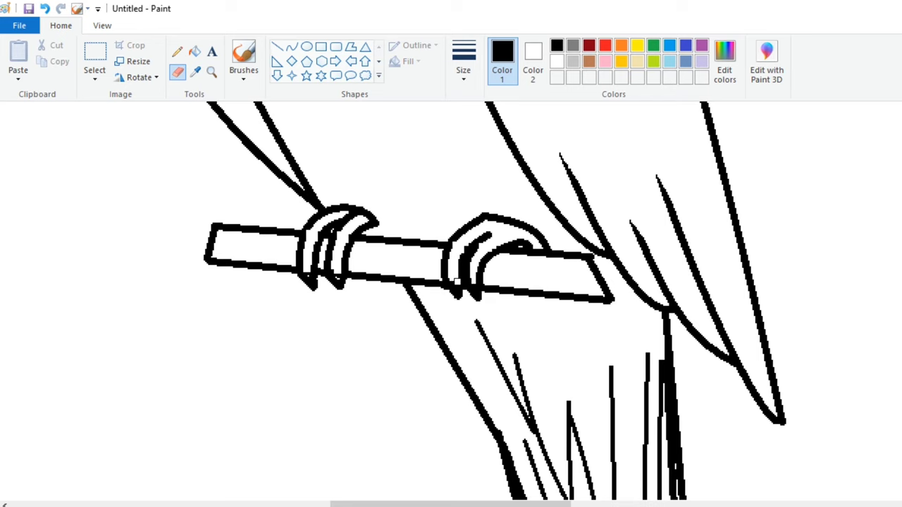
scroll(497, 395, "up", 5)
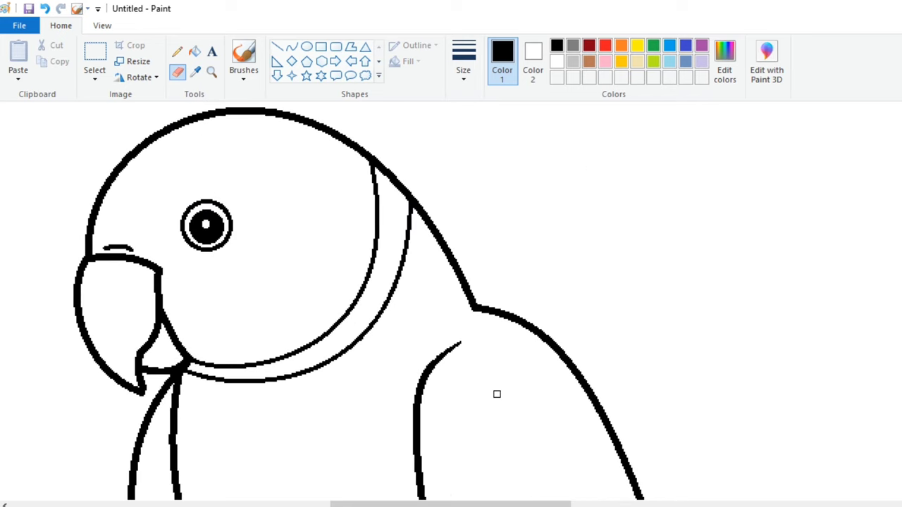
left_click(102, 26)
left_click(46, 55)
left_click(47, 55)
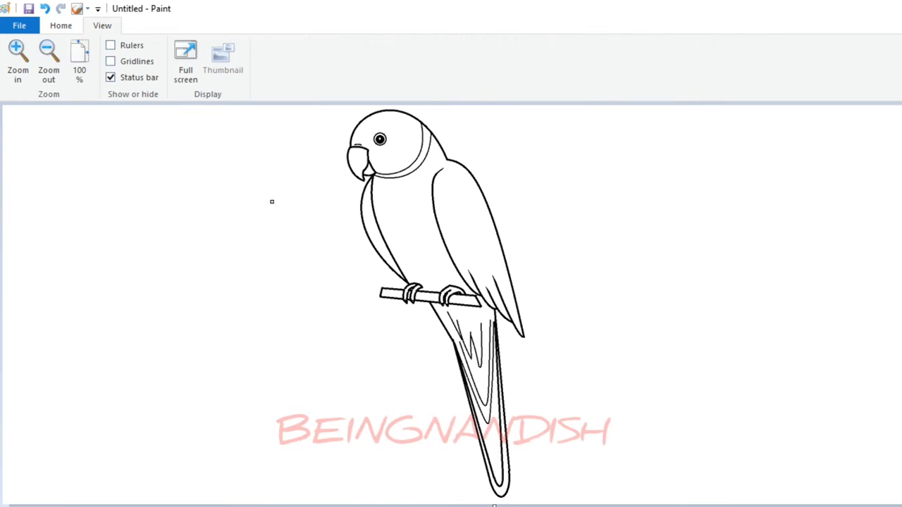
Draw a short thin feather line at the lower tip of the front wing, just above the front foot
left_click(12, 80)
left_click(62, 26)
left_click_drag(253, 504, 417, 505)
scroll(418, 414, "down", 4)
scroll(419, 414, "up", 2)
left_click(463, 62)
left_click(497, 130)
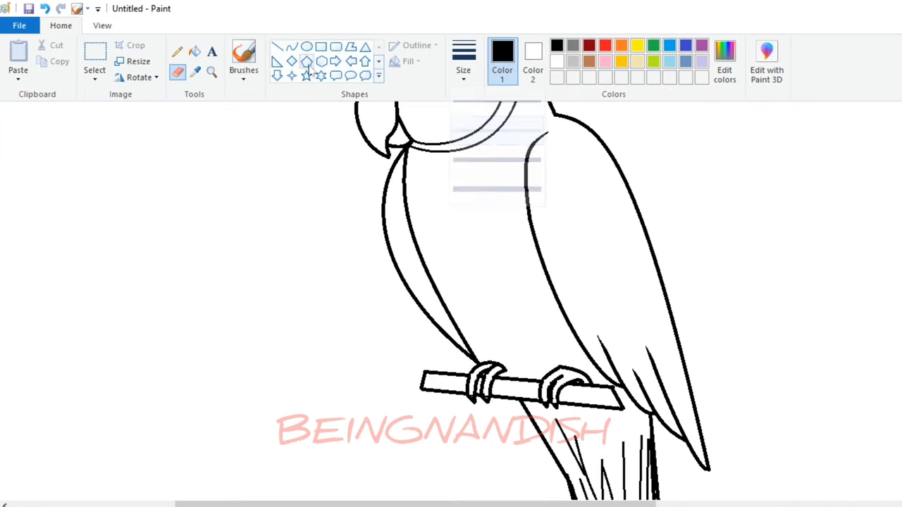
left_click(292, 47)
left_click(464, 64)
left_click(479, 132)
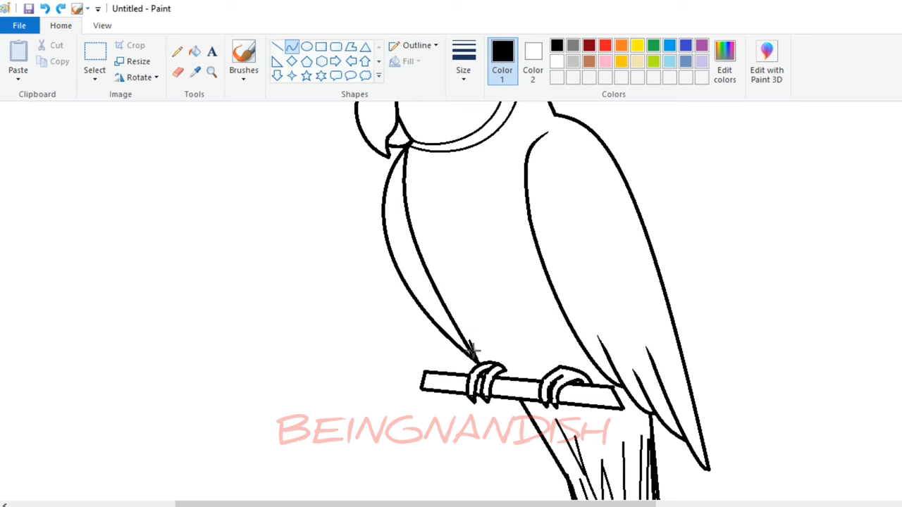
Erase the angular section of the tail's front outline below the perch and redraw it as a smooth curve
scroll(526, 350, "down", 3)
scroll(525, 349, "up", 1)
left_click(178, 73)
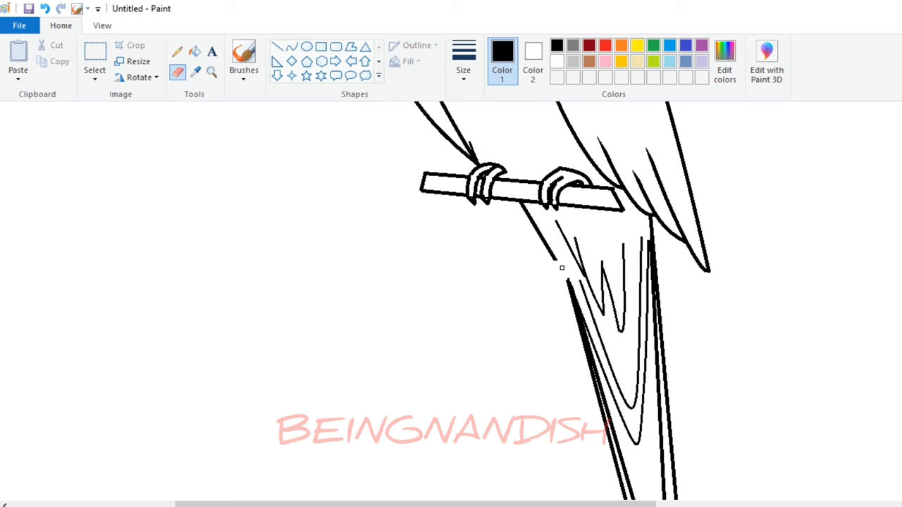
left_click_drag(562, 268, 568, 279)
left_click(463, 70)
left_click(479, 157)
left_click(292, 47)
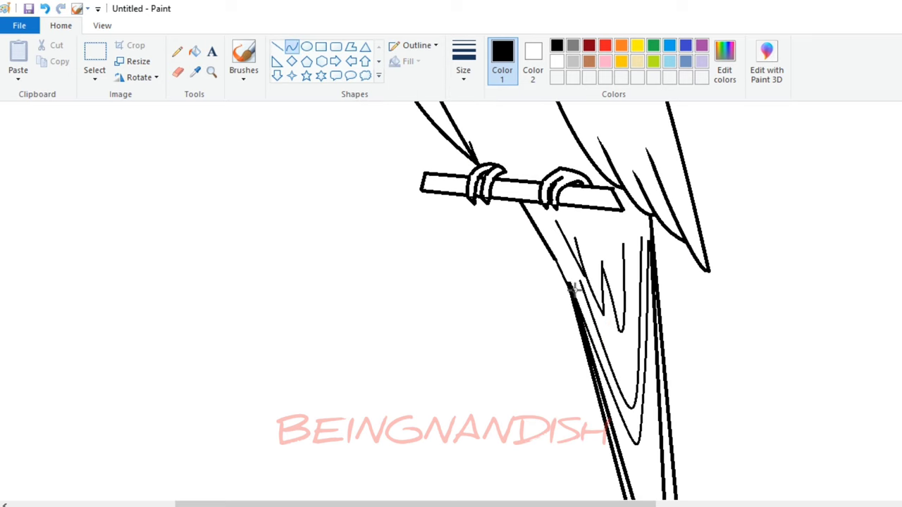
Mix a darker olive green from the lime swatch as the custom drawing colour
scroll(745, 420, "down", 2)
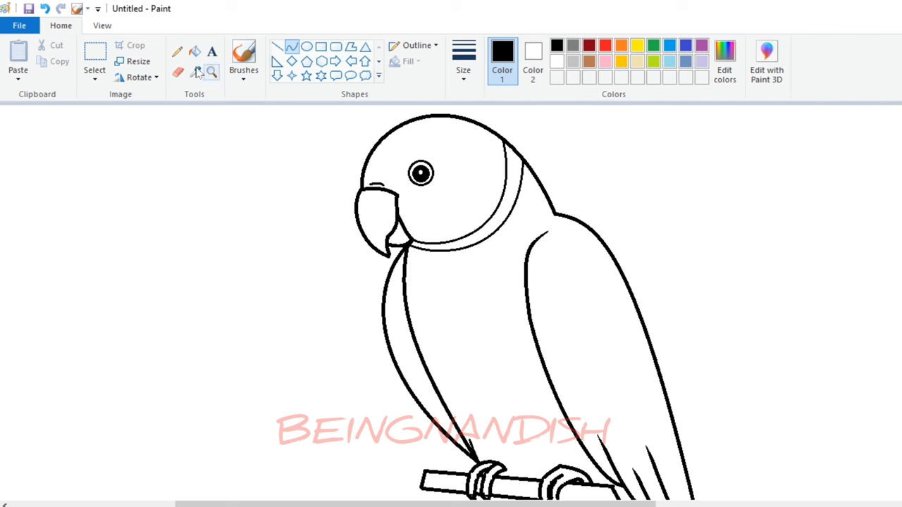
left_click(102, 25)
left_click(49, 67)
left_click(61, 25)
left_click(653, 61)
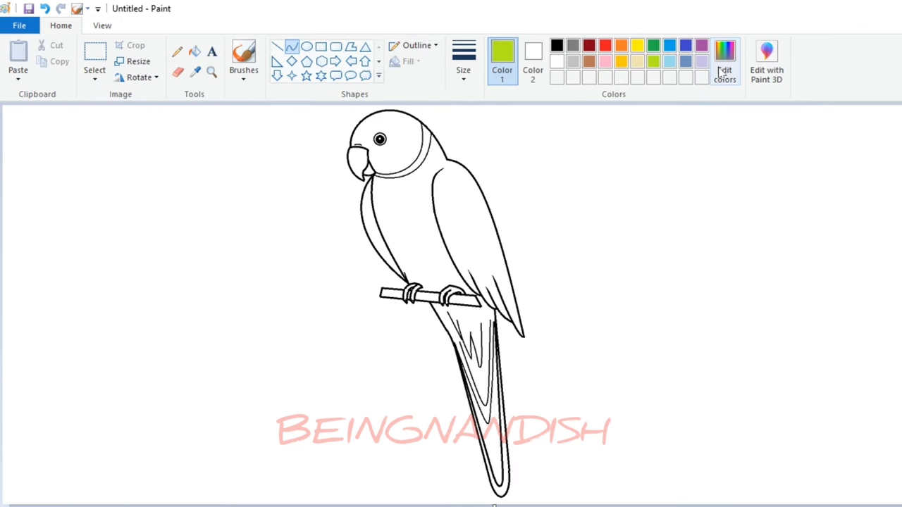
left_click(724, 67)
left_click_drag(527, 196, 533, 219)
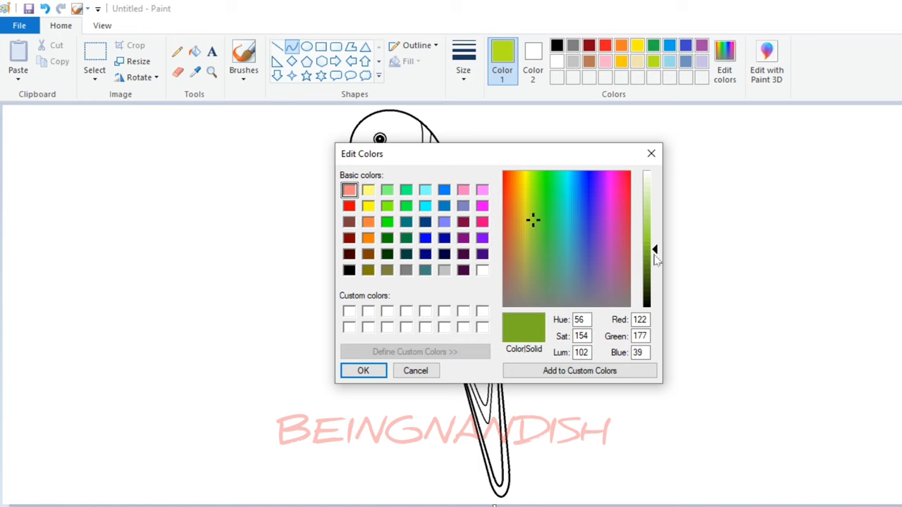
key("Return")
Fill the parrot's head, body, wings and tail with the olive green, leaving beak, neck ring and feet unfilled
left_click(194, 51)
left_click(398, 140)
left_click(428, 223)
left_click(379, 229)
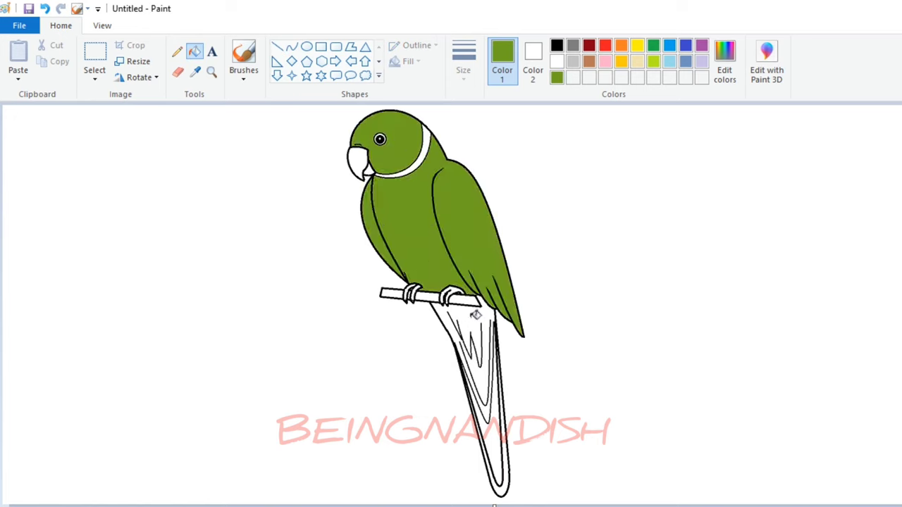
left_click(479, 338)
left_click(504, 470)
Mix a bright orange-red custom colour from the pink swatch and fill the beak with it
left_click(605, 62)
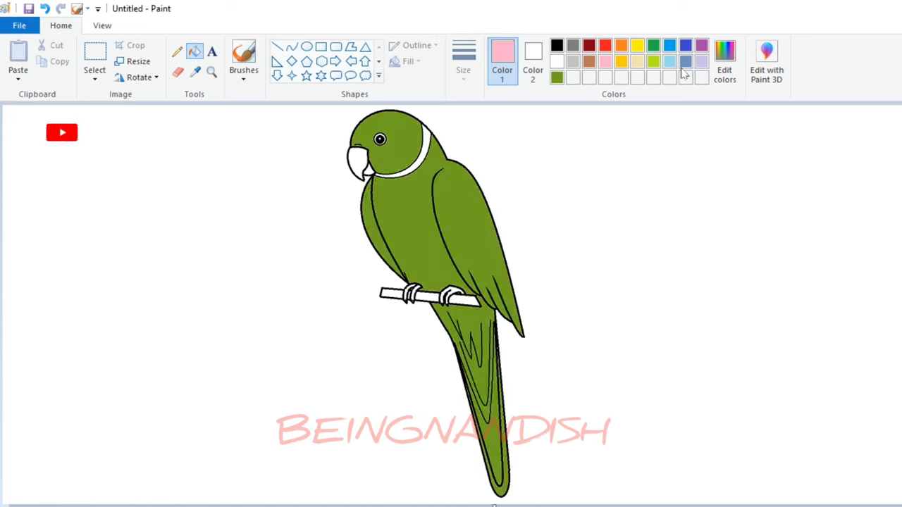
left_click(724, 67)
left_click_drag(514, 179, 503, 181)
left_click_drag(654, 193, 652, 210)
left_click_drag(503, 187, 503, 172)
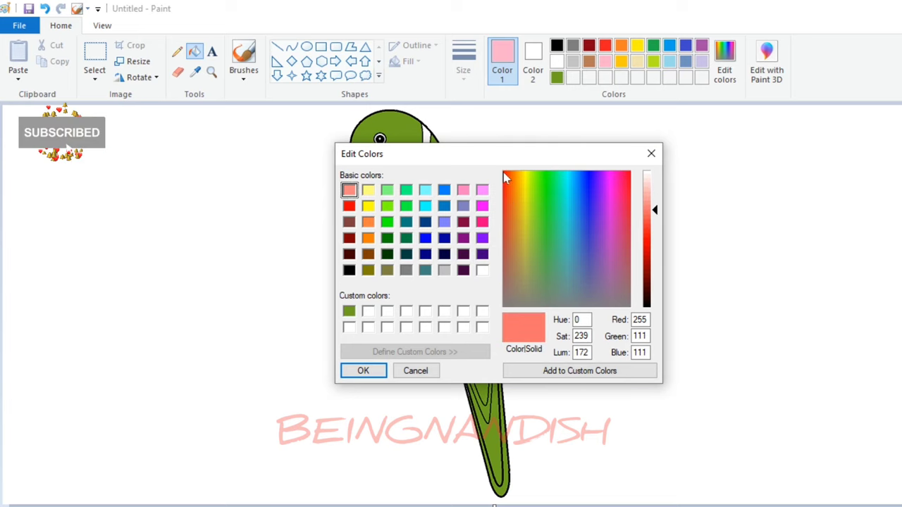
left_click_drag(652, 210, 652, 224)
left_click(535, 371)
left_click(369, 164)
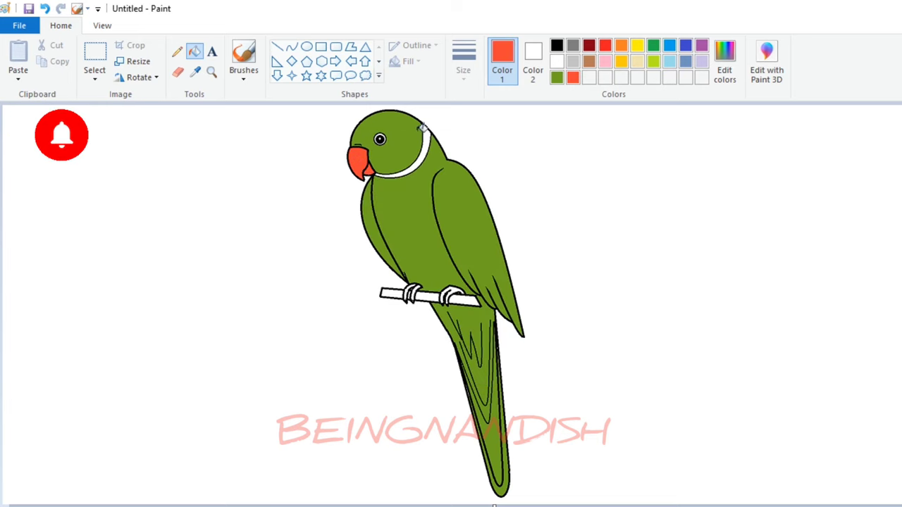
Mix a coral red with RGB 255, 83, 83 and refill the beak with it
left_click(724, 67)
left_click(509, 174)
left_click_drag(508, 171, 503, 171)
left_click_drag(654, 236, 653, 219)
left_click(503, 185)
left_click_drag(503, 185, 503, 172)
left_click_drag(653, 219, 653, 217)
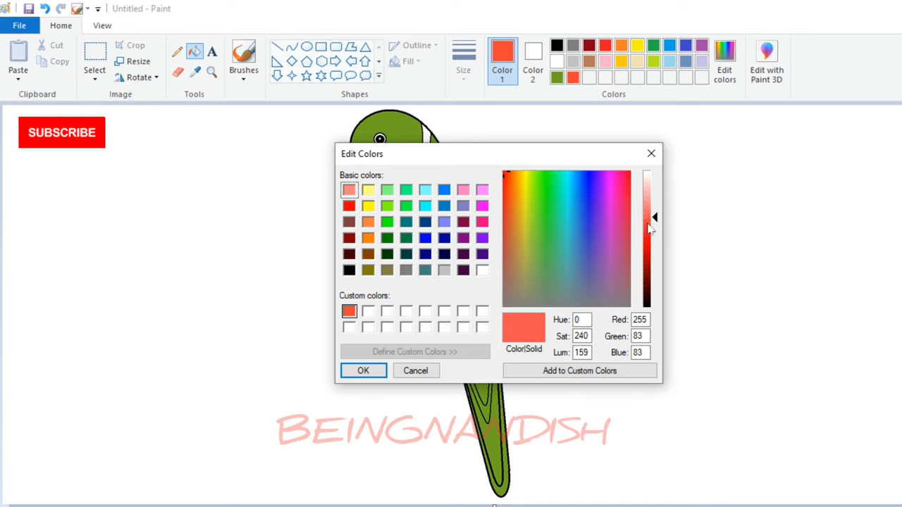
left_click(557, 371)
left_click(364, 372)
left_click(359, 163)
Mix a lighter salmon with RGB 255, 119, 119 and fill the neck ring with it
left_click(724, 71)
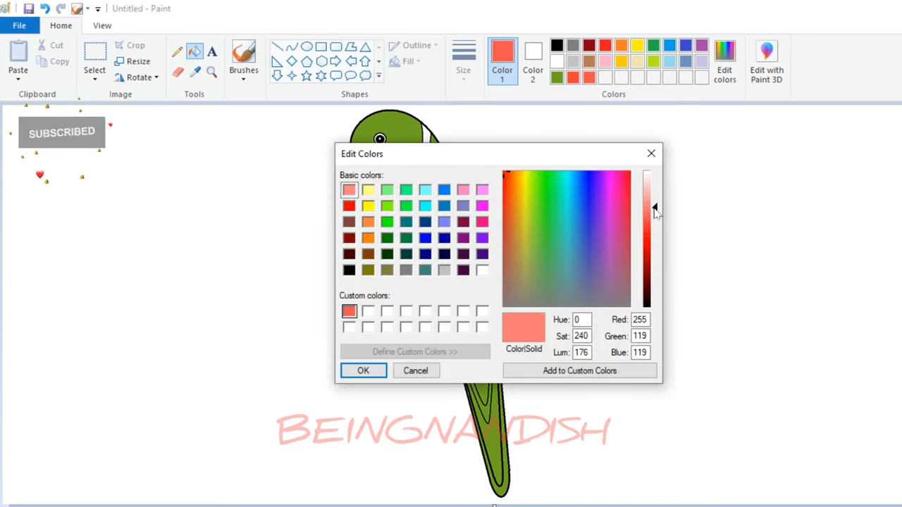
left_click(362, 371)
left_click(425, 144)
Mix a beige custom colour with RGB 218, 191, 165 and fill both feet with it
left_click(605, 61)
left_click(724, 70)
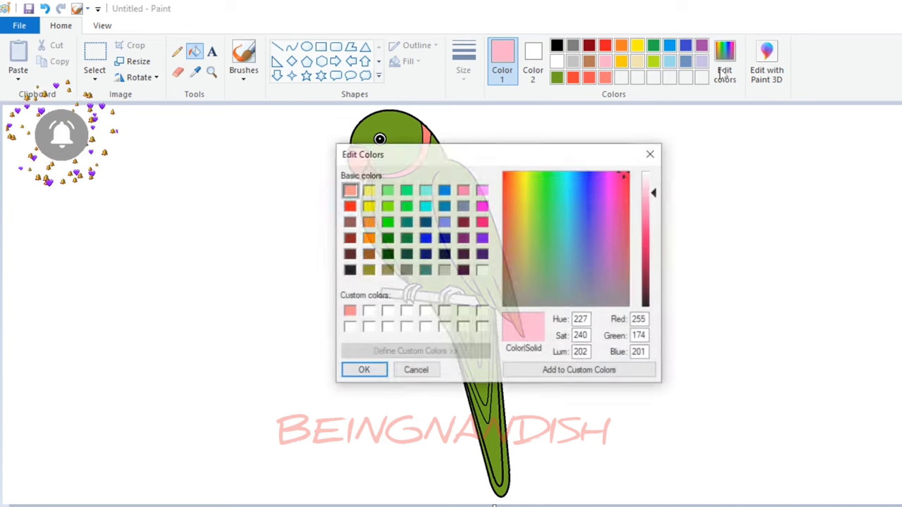
left_click(513, 289)
left_click(648, 215)
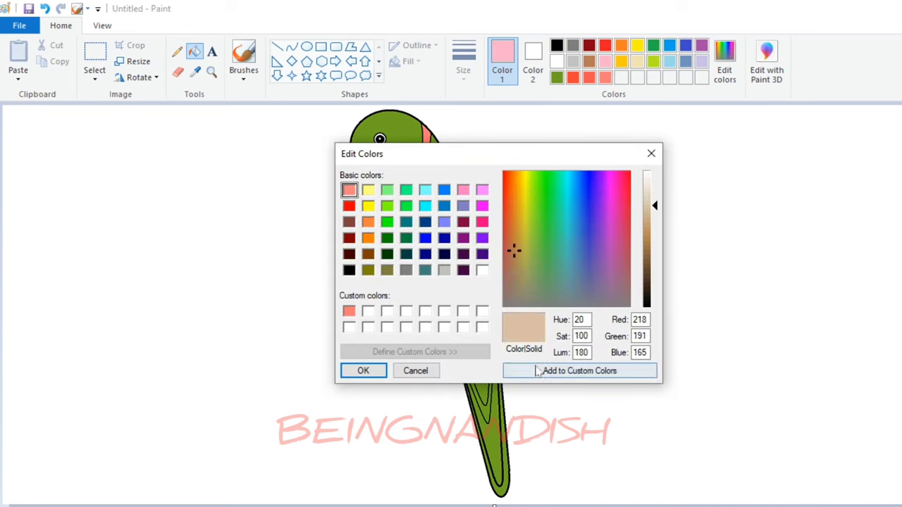
left_click(579, 371)
left_click(415, 290)
left_click(453, 291)
Mix a reddish brown with RGB 153, 66, 40 and fill all sections of the perch with it
left_click(589, 45)
left_click(724, 69)
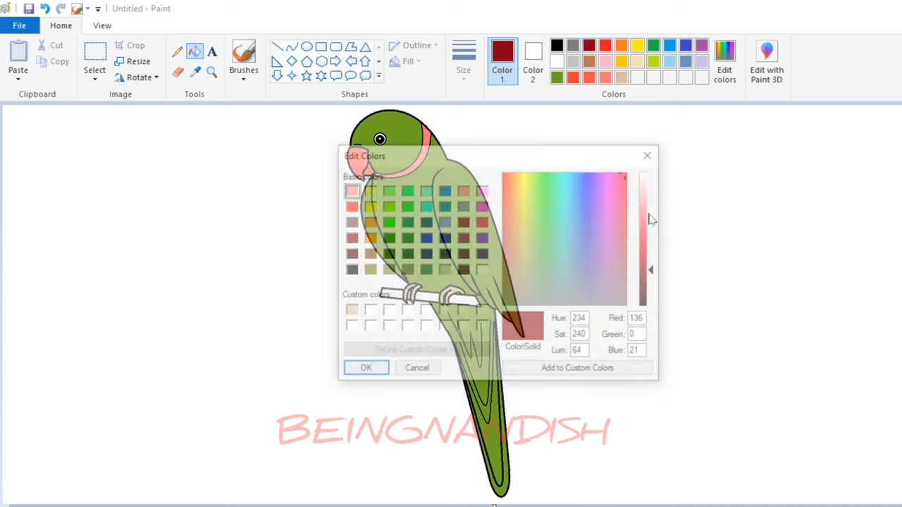
left_click(648, 255)
left_click(513, 251)
left_click(508, 227)
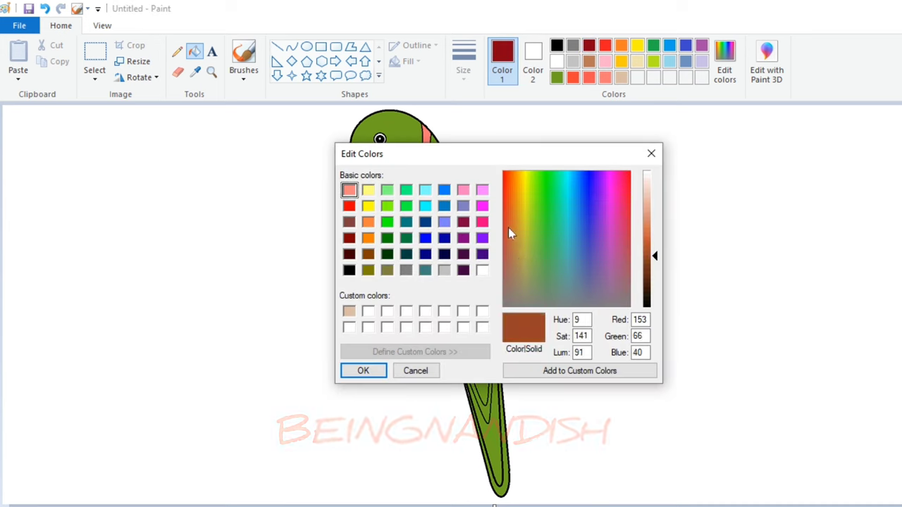
left_click(374, 370)
left_click(392, 293)
left_click(428, 296)
left_click(468, 300)
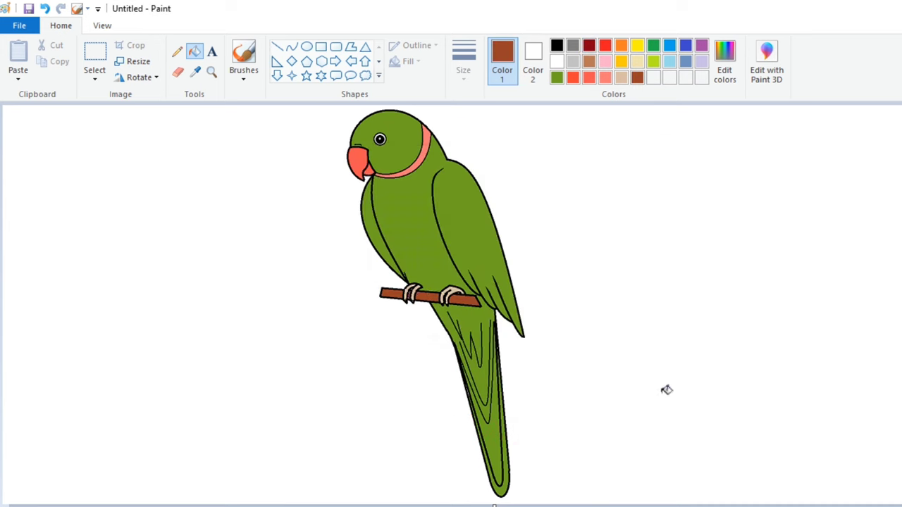